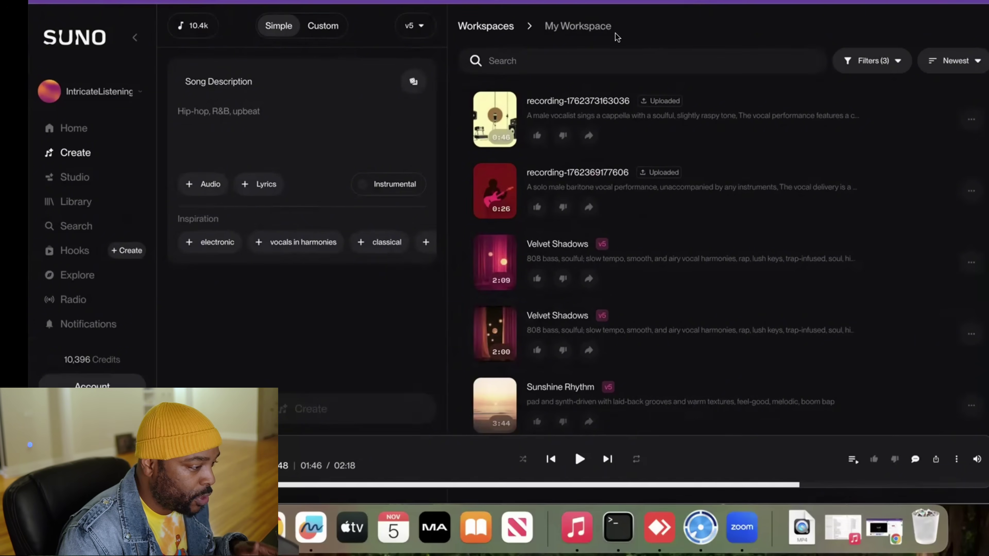
# - From the workspace list, create an empty workspace named 'New Life' and open it
pyautogui.click(502, 27)
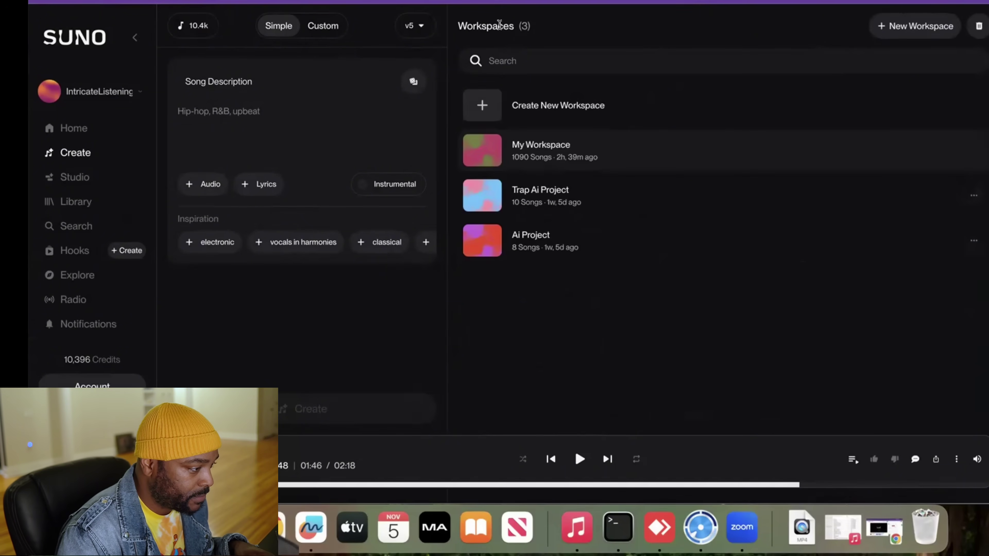
pyautogui.click(894, 34)
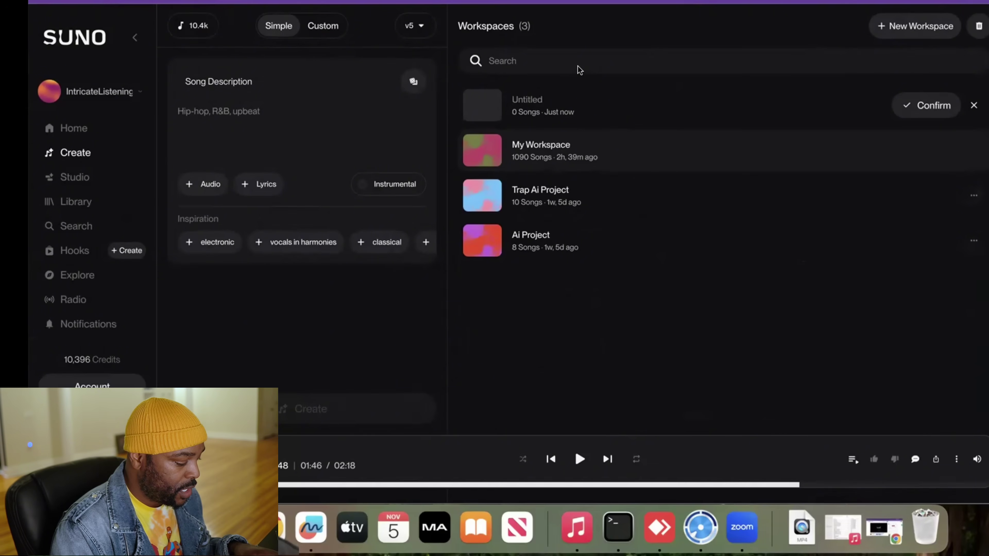
pyautogui.write('New L')
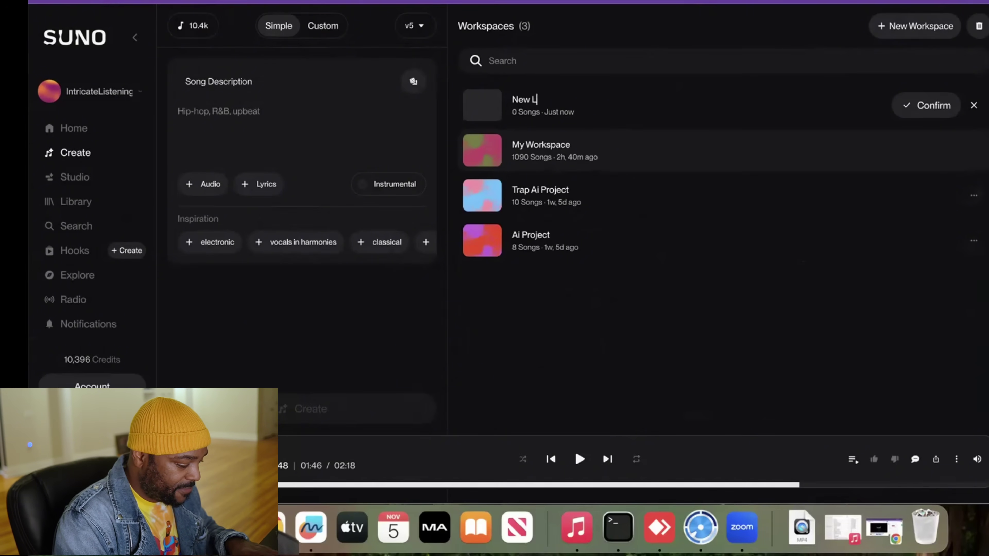
pyautogui.write('ife')
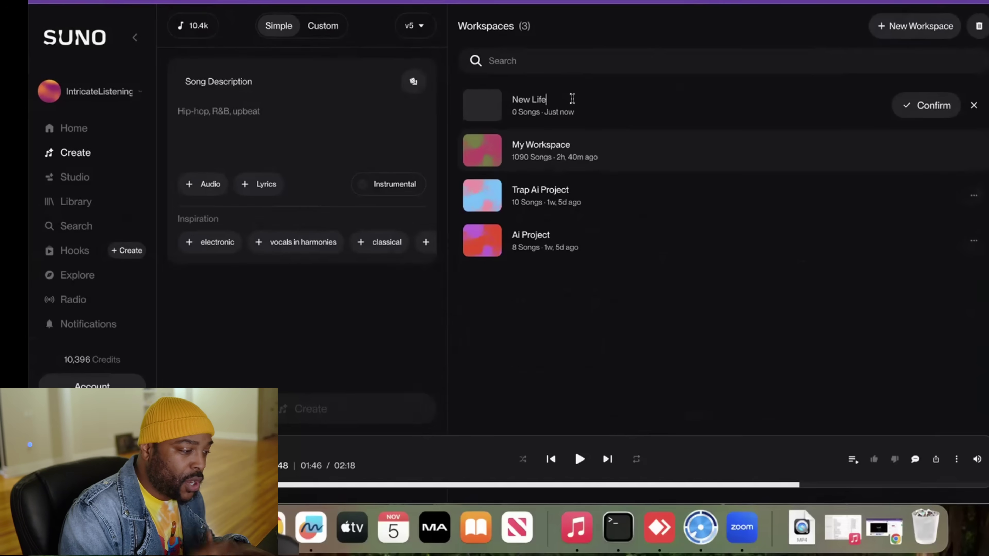
pyautogui.click(916, 101)
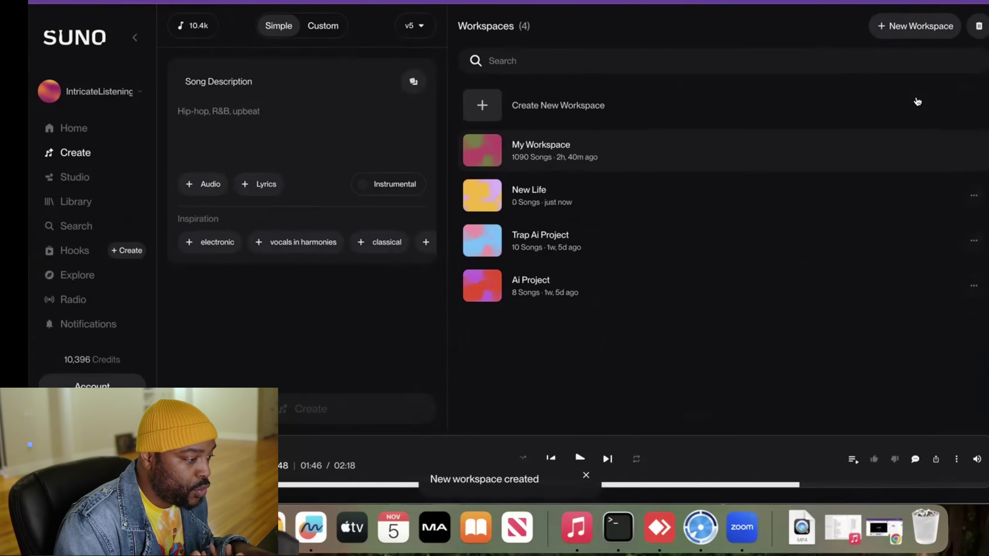
pyautogui.click(668, 192)
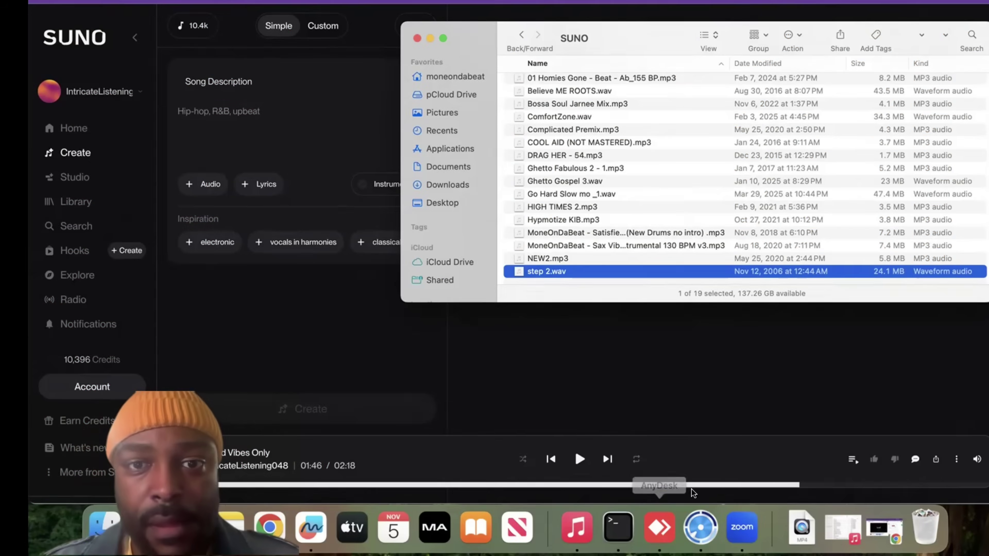
# - Quick Look the SUNO folder beats from NEW2.mp3 up to Hypmotize KIB.mp3, then return to Suno
pyautogui.click(560, 257)
pyautogui.press('space')
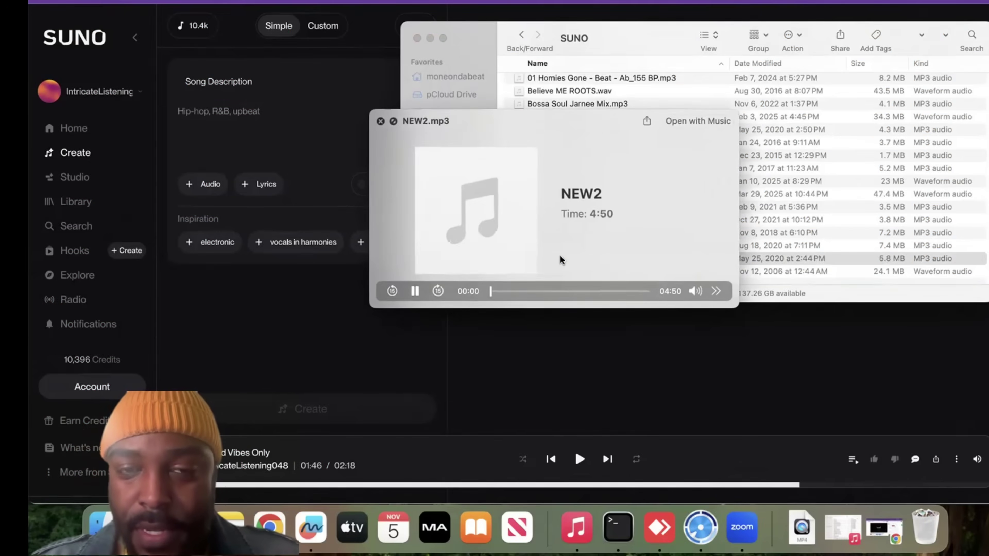
pyautogui.press('Up')
pyautogui.press('Up')
pyautogui.press('Up')
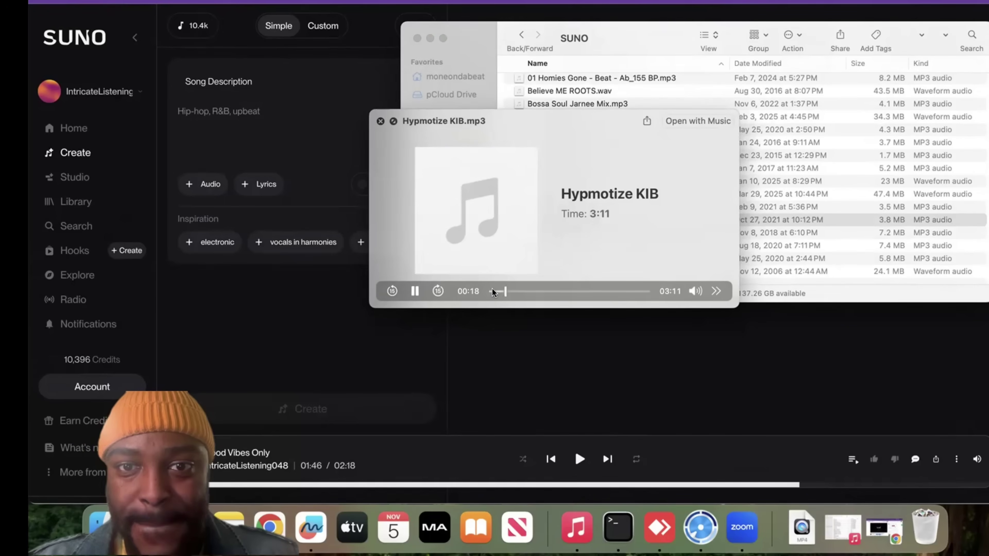
pyautogui.press('space')
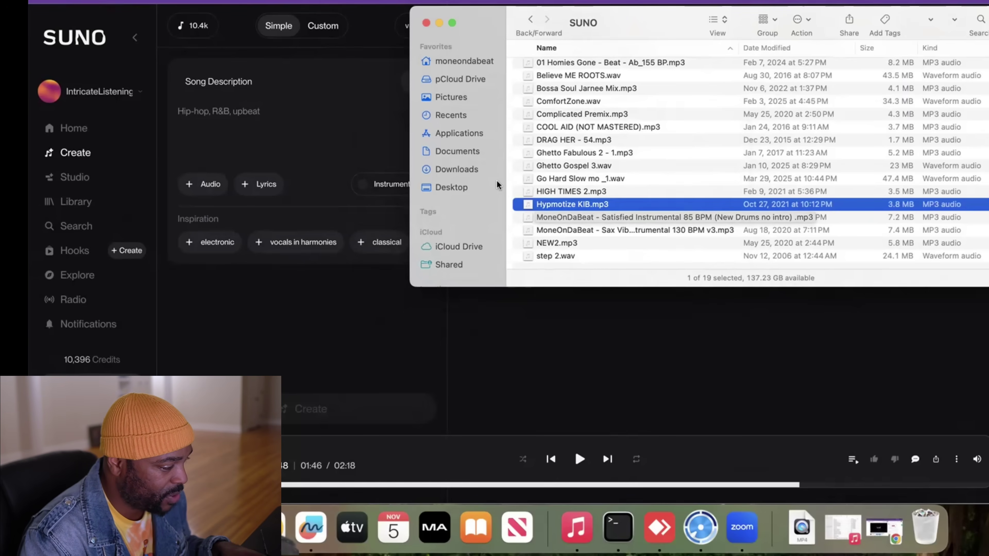
pyautogui.click(340, 114)
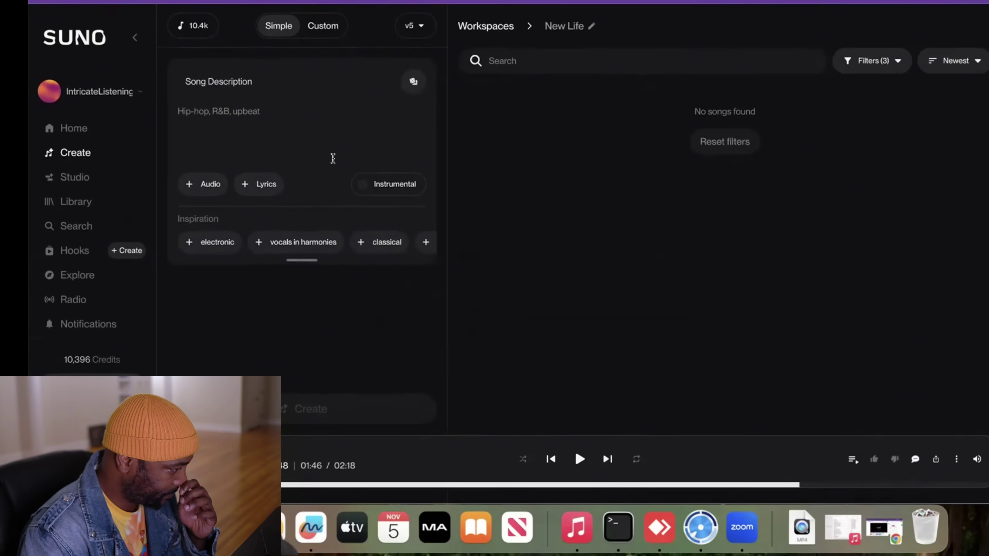
# - Upload Hypmotize KIB.mp3 from the Downloads/SUNO folder as audio in the Create panel
pyautogui.click(214, 185)
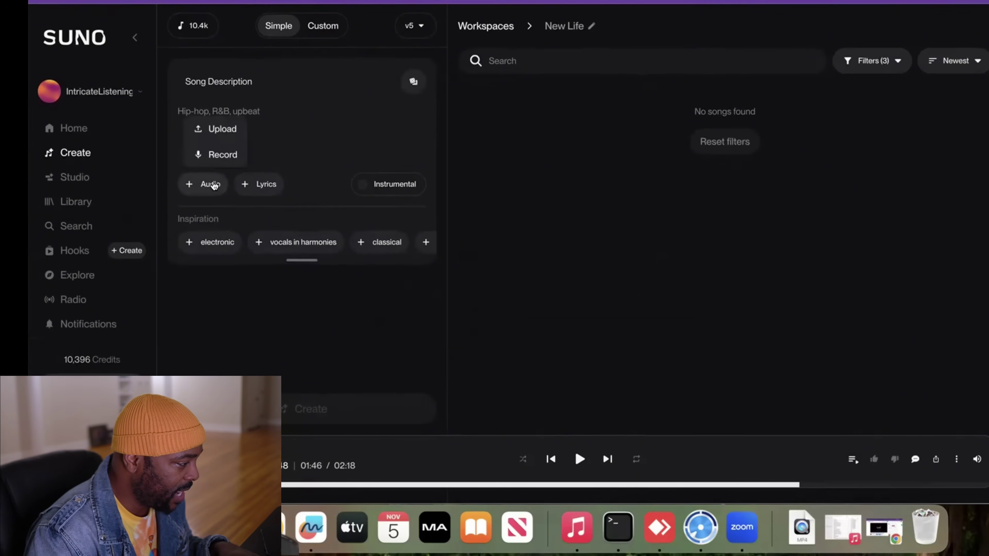
pyautogui.click(220, 131)
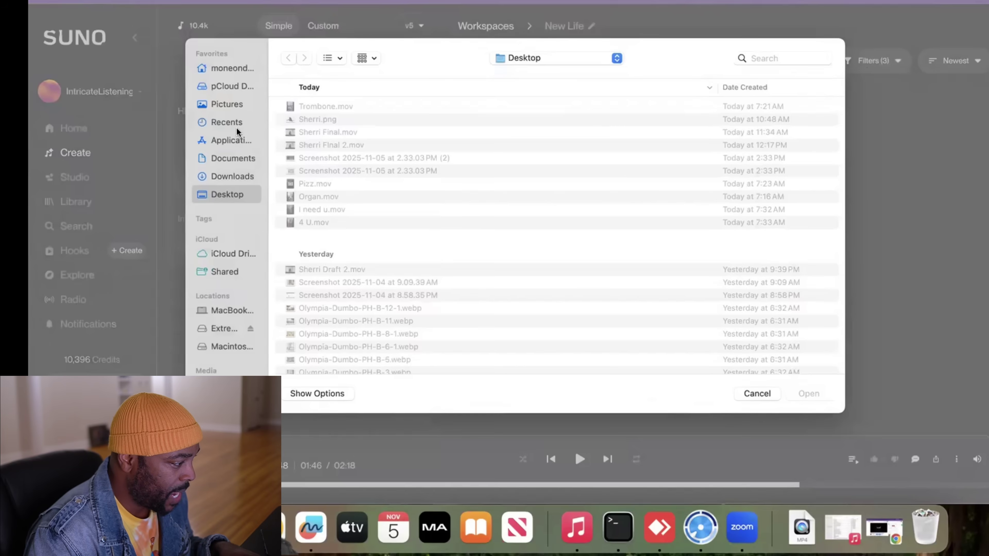
pyautogui.click(229, 178)
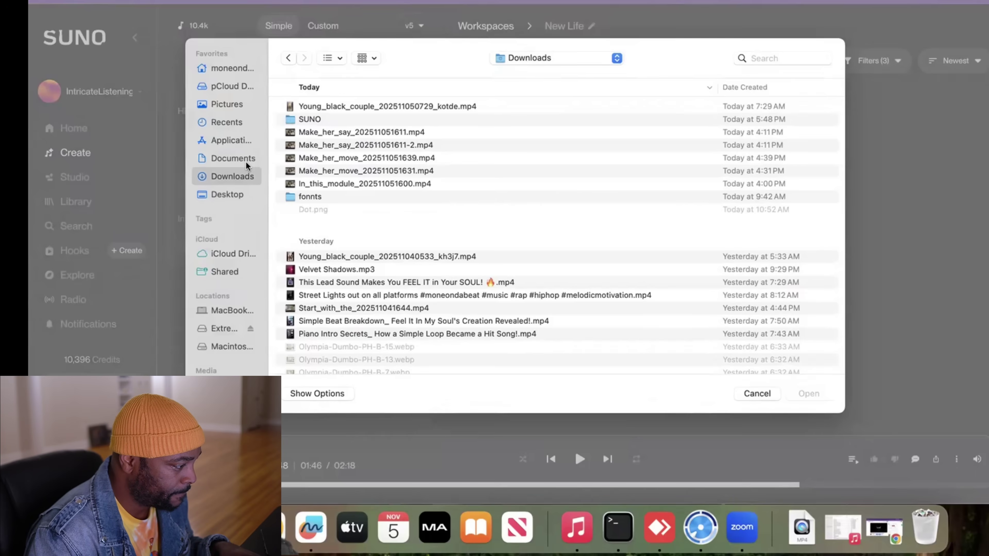
pyautogui.doubleClick(317, 120)
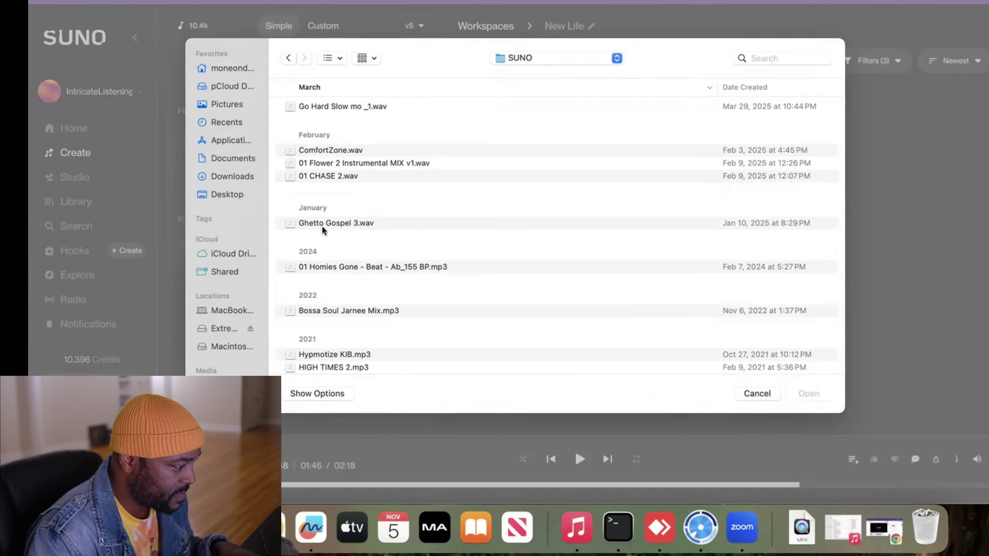
pyautogui.scroll(-5, 312, 322)
pyautogui.doubleClick(316, 236)
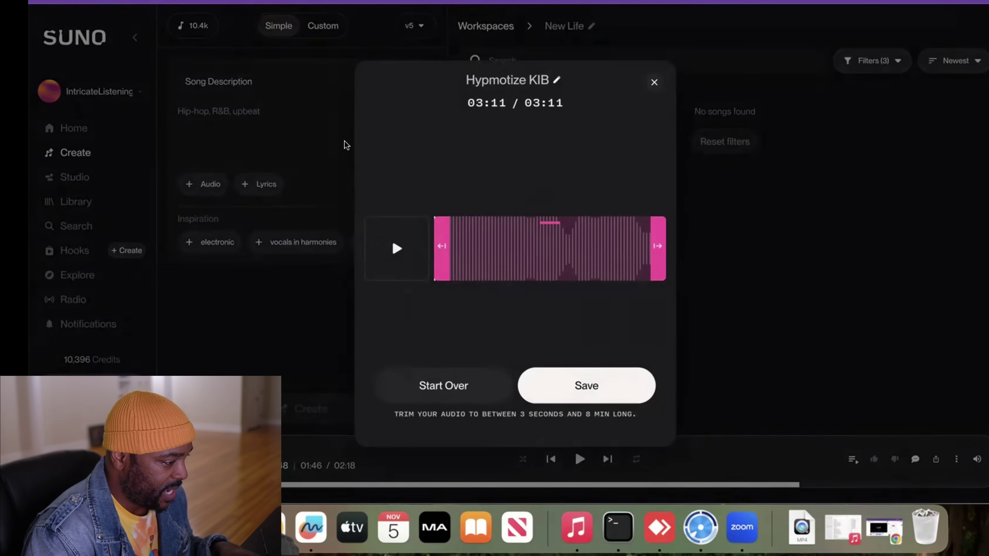
# - Save the full 3:11 Hypmotize KIB clip untrimmed to the library
pyautogui.click(588, 387)
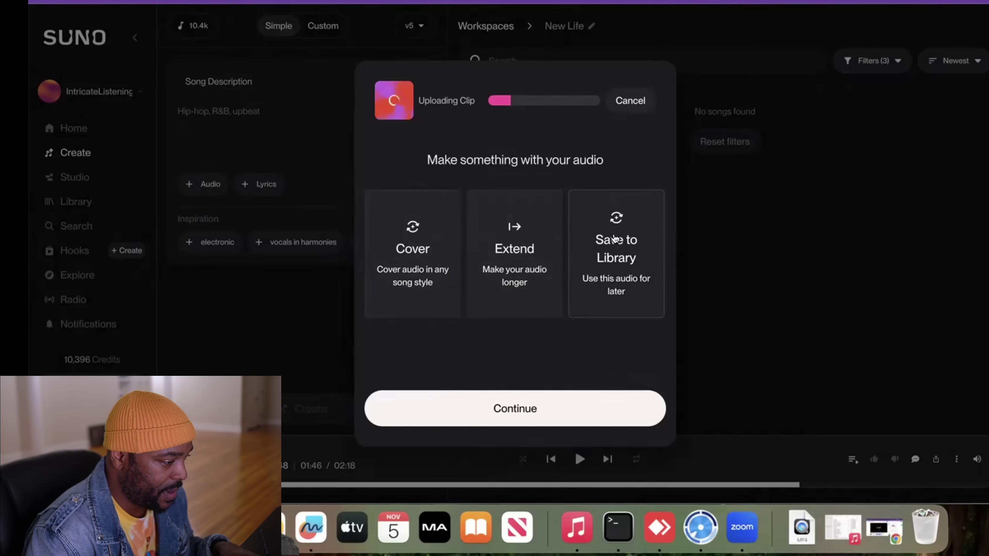
pyautogui.click(561, 400)
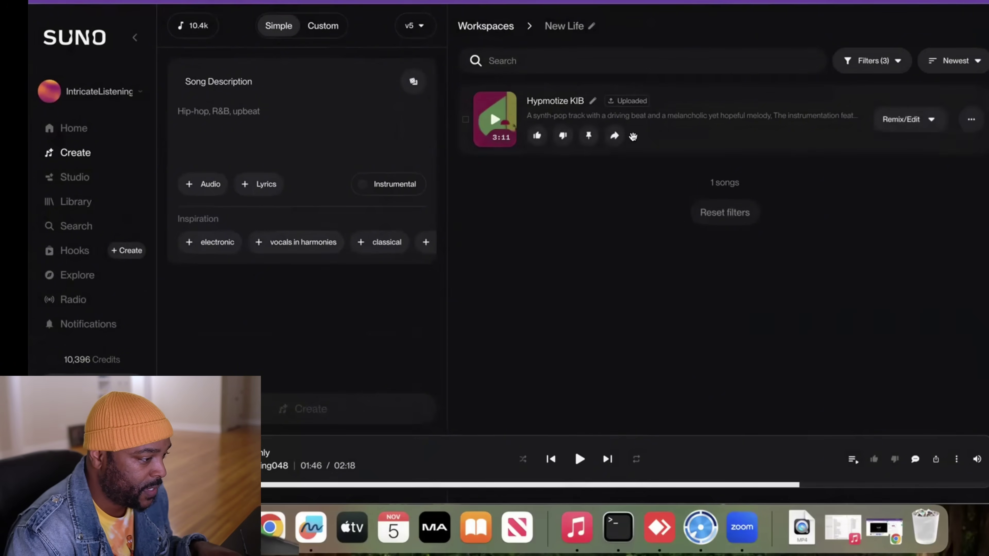
# - Start a Cover of the Hypmotize KIB song from its Remix/Edit menu
pyautogui.click(967, 128)
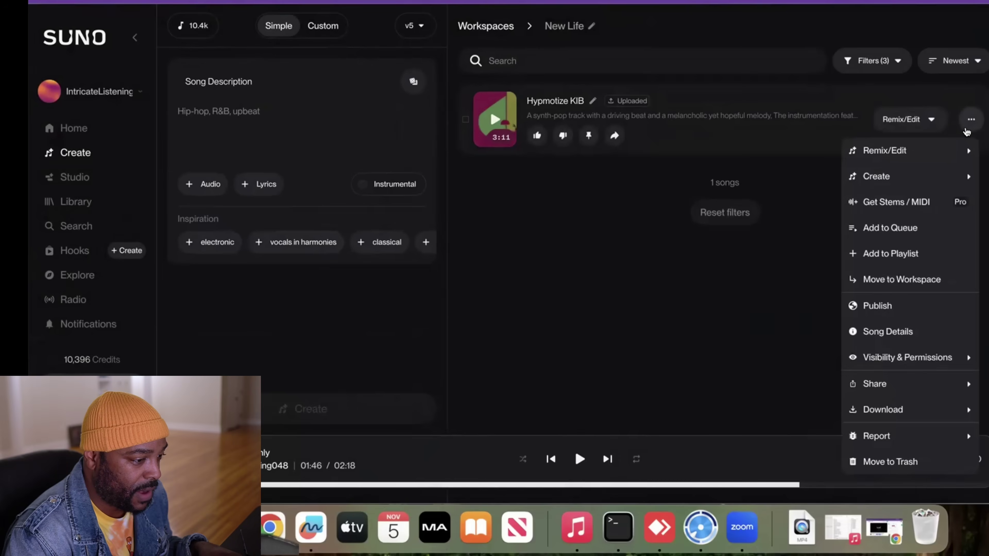
pyautogui.moveTo(915, 160)
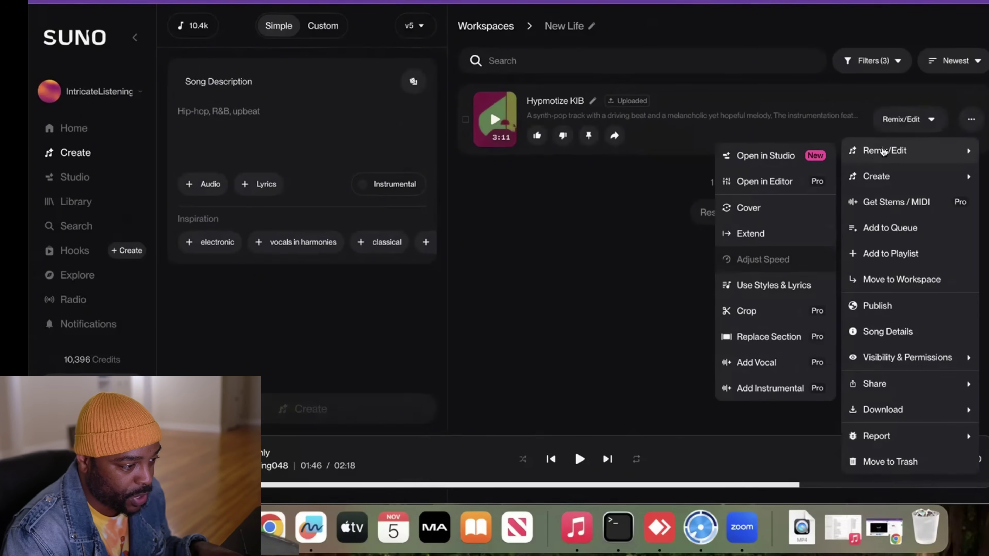
pyautogui.click(764, 206)
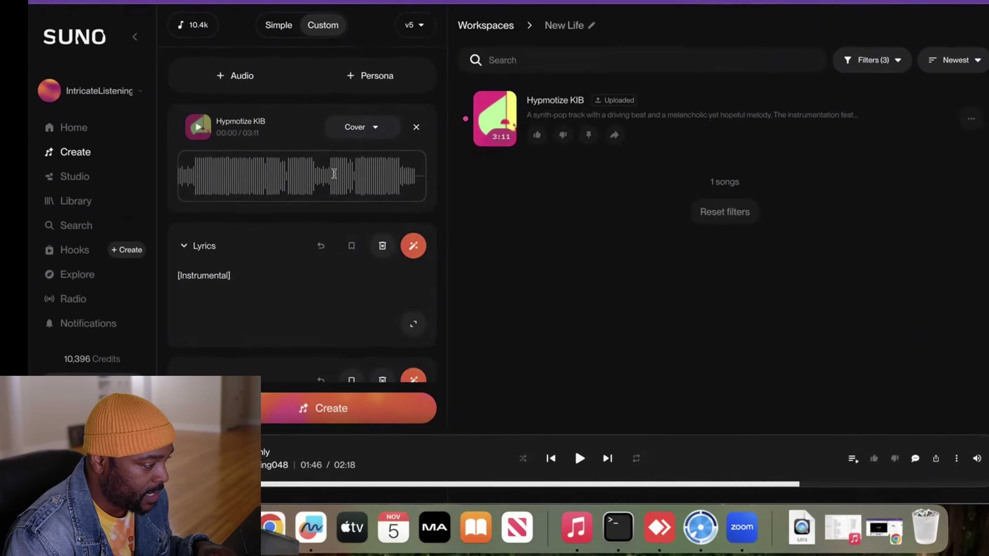
# - Highlight the prefilled synth-pop style description in the Hypmotize KIB cover draft
pyautogui.scroll(-2, 317, 272)
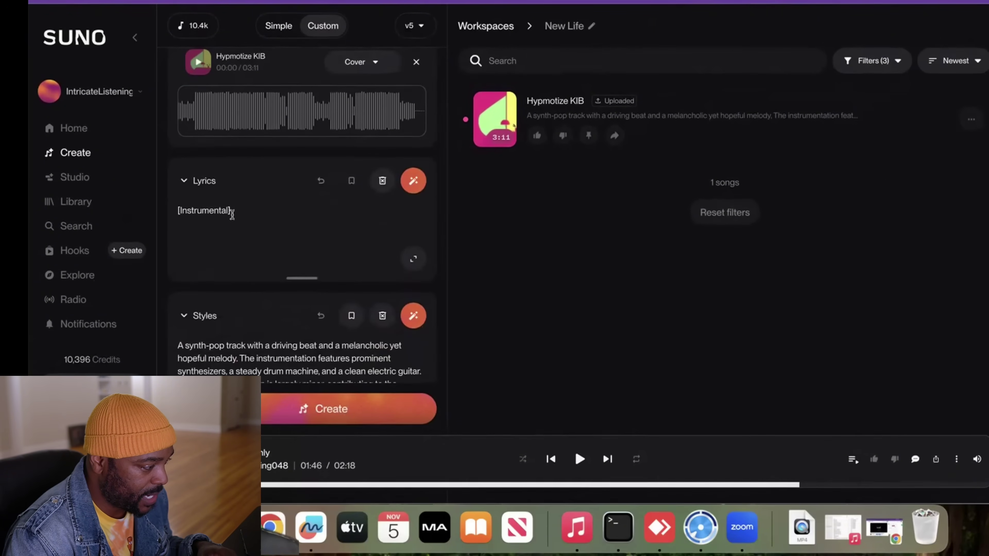
pyautogui.moveTo(232, 212); pyautogui.dragTo(178, 200)
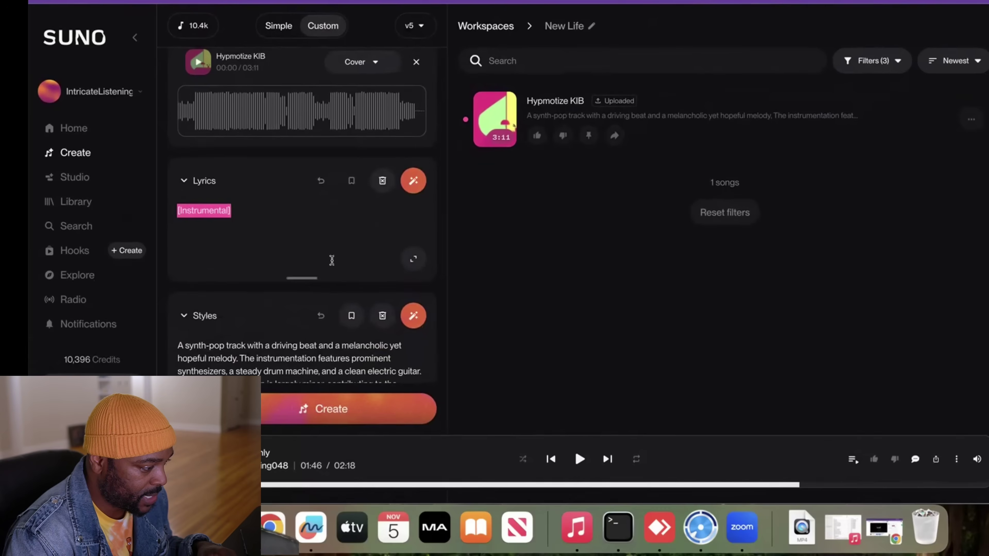
pyautogui.scroll(-3, 332, 260)
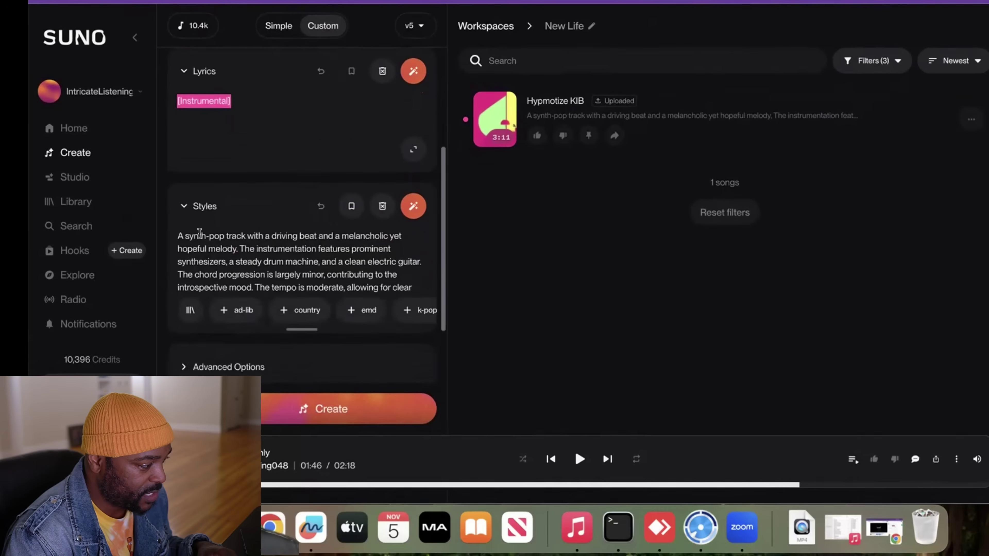
pyautogui.moveTo(178, 231); pyautogui.dragTo(389, 300)
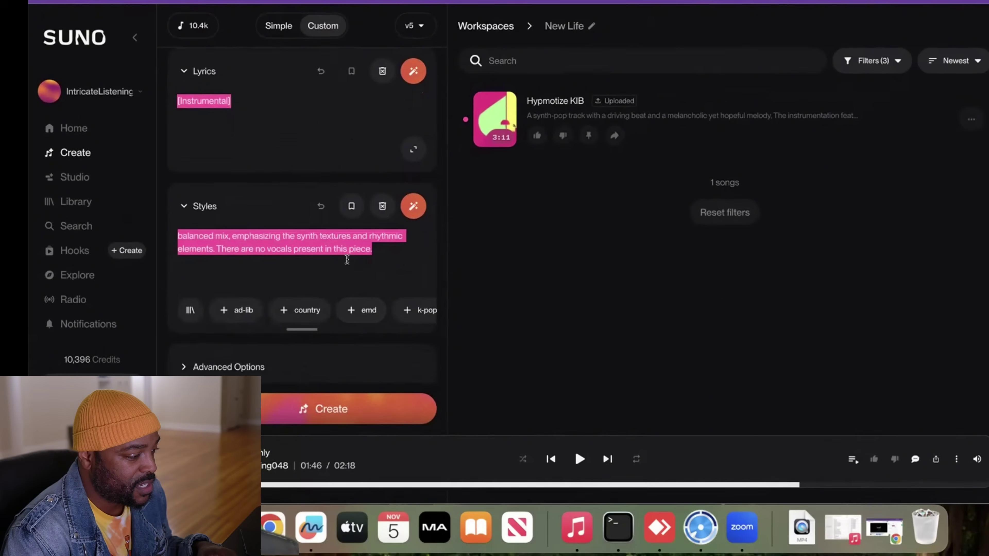
pyautogui.scroll(2, 347, 259)
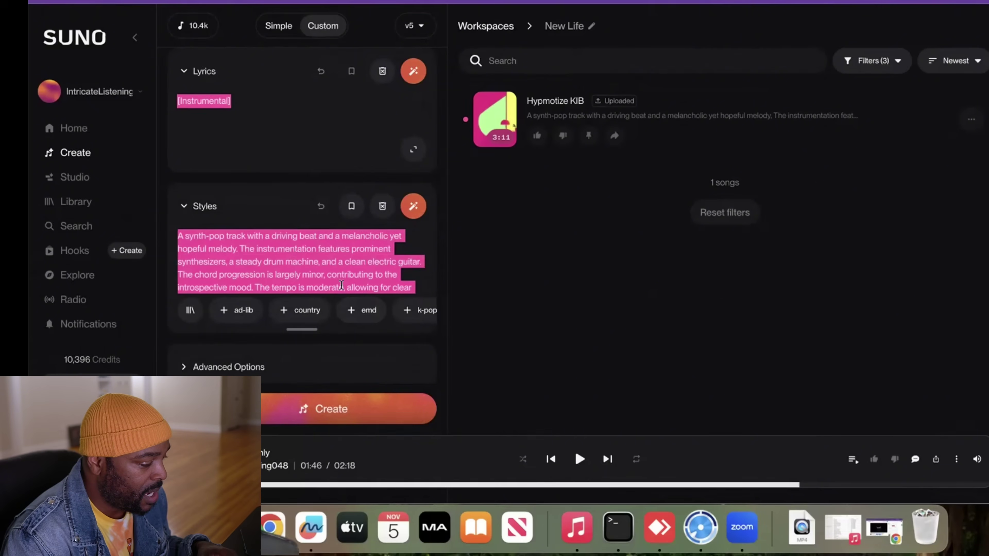
# - Expand Advanced Options to review the influence sliders, then select the entire style description
pyautogui.scroll(-6, 342, 284)
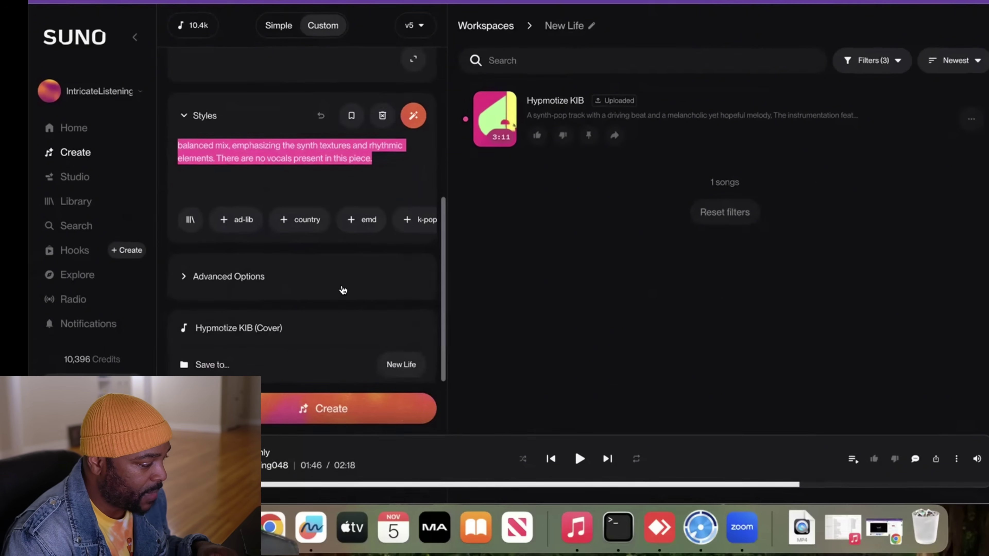
pyautogui.click(212, 276)
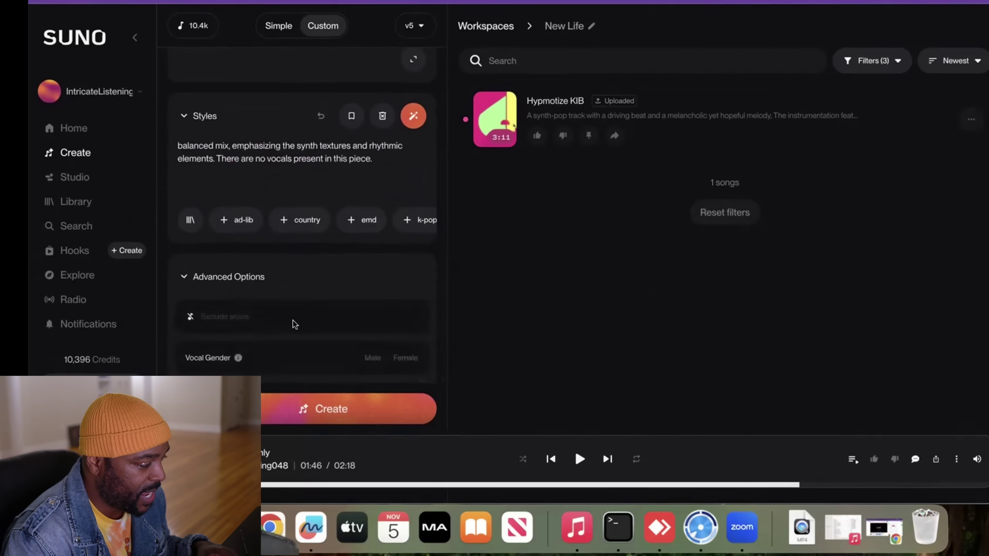
pyautogui.scroll(-5, 293, 321)
pyautogui.scroll(-2, 293, 320)
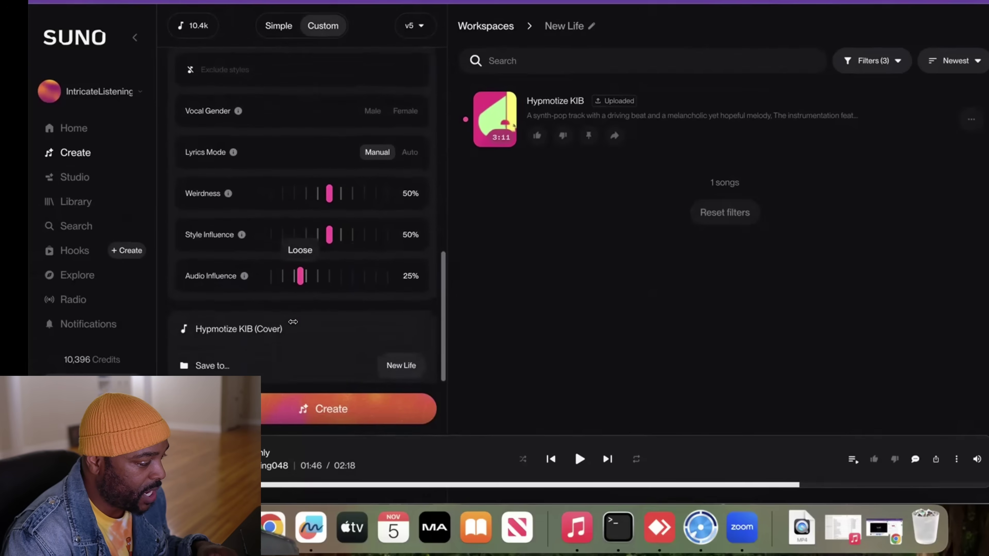
pyautogui.scroll(10, 293, 322)
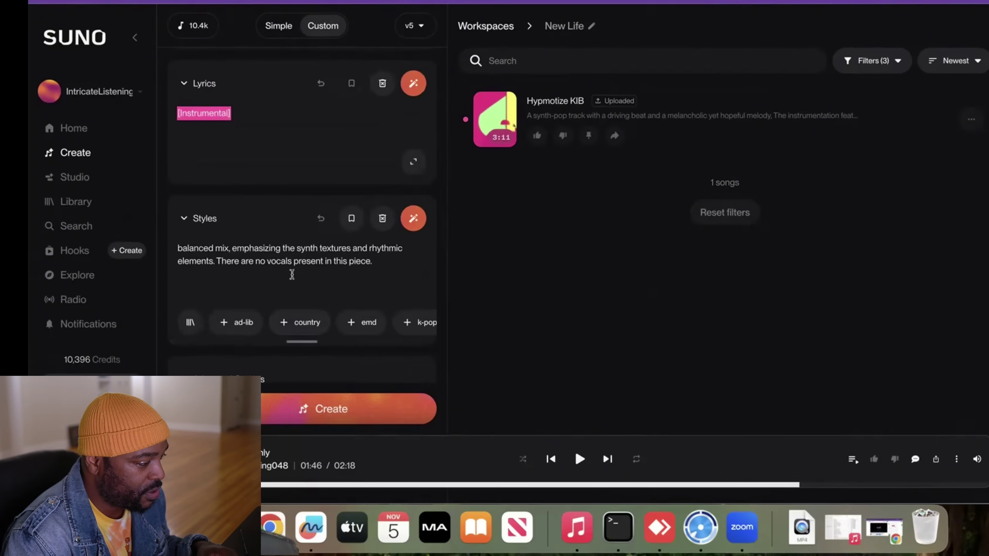
pyautogui.click(290, 262)
pyautogui.tripleClick(290, 269)
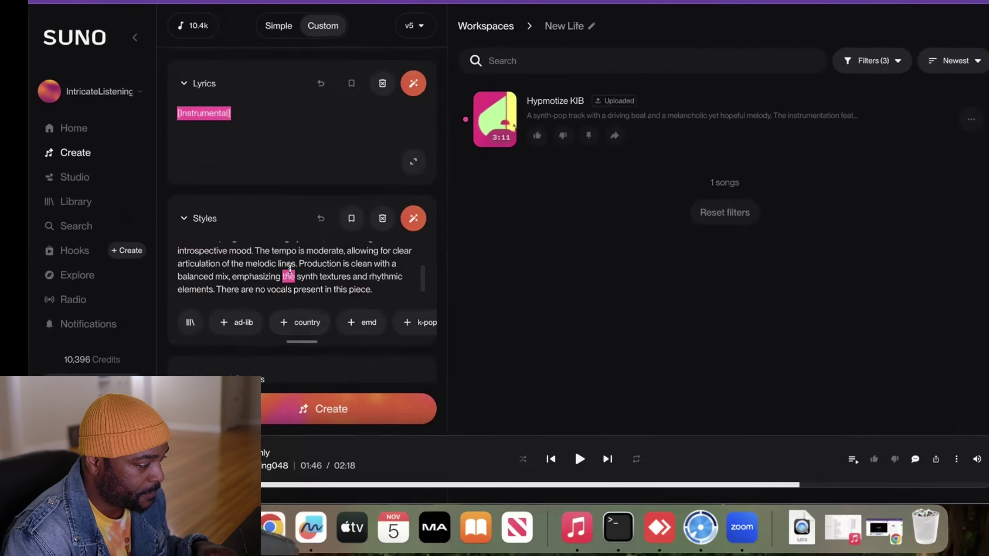
# - Clear the synth-pop styles and enter 'Create me a hard south trap beat with pianos and synths'
pyautogui.press('BackSpace')
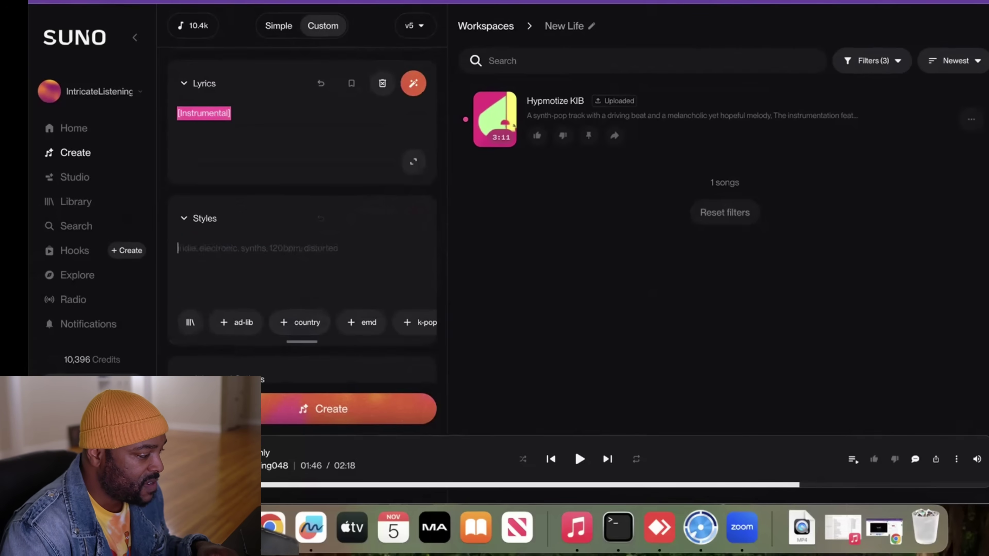
pyautogui.click(271, 247)
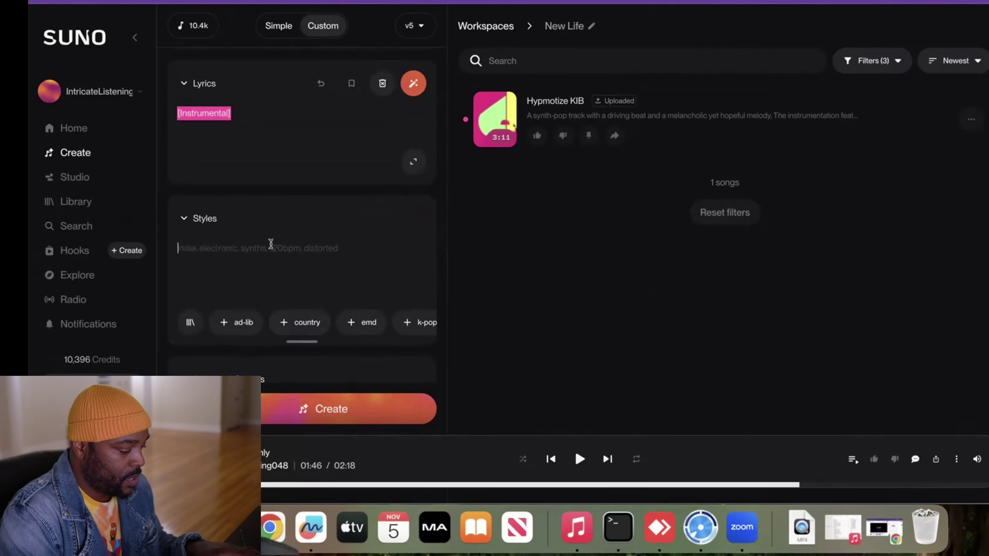
pyautogui.write('Cre')
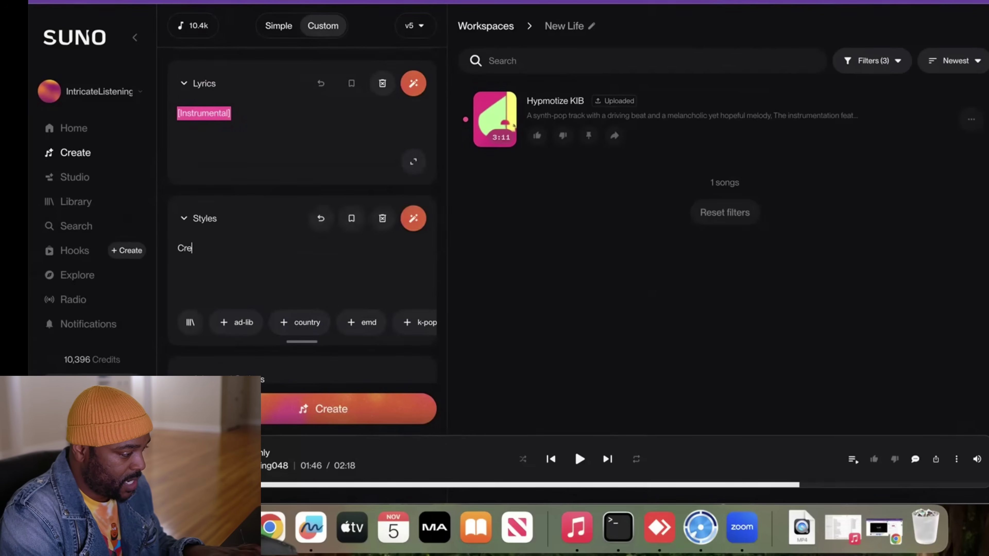
pyautogui.write('ate me a ')
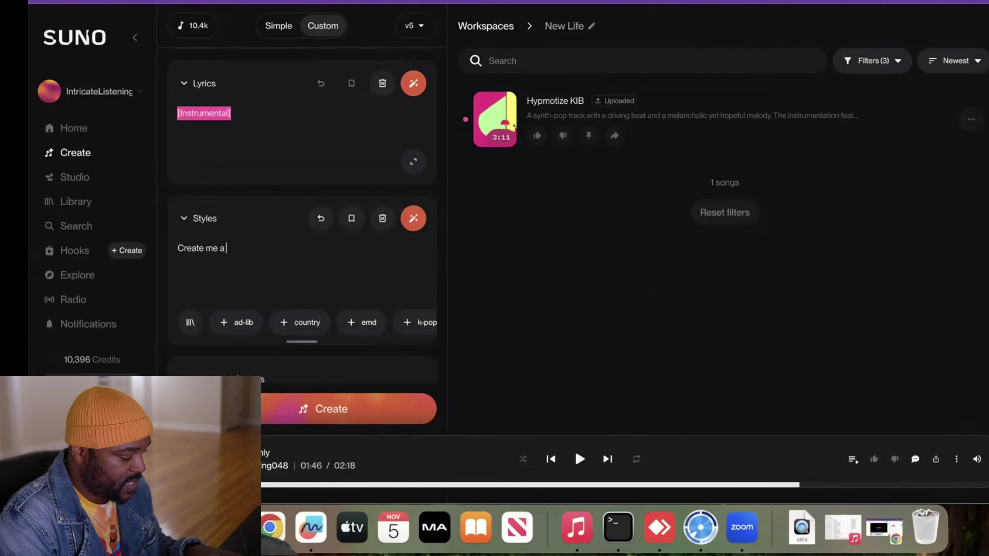
pyautogui.write('hard ')
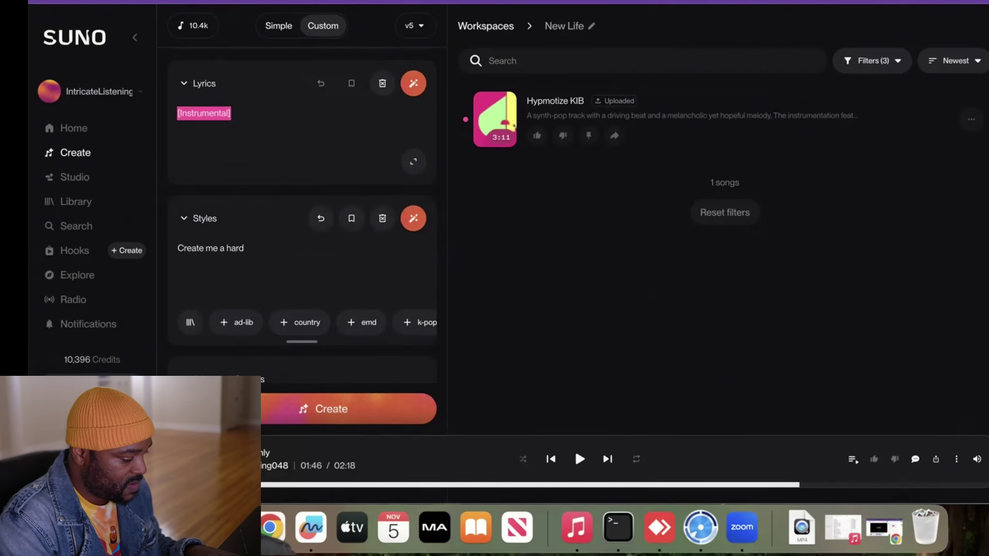
pyautogui.write('A')
pyautogui.press('BackSpace')
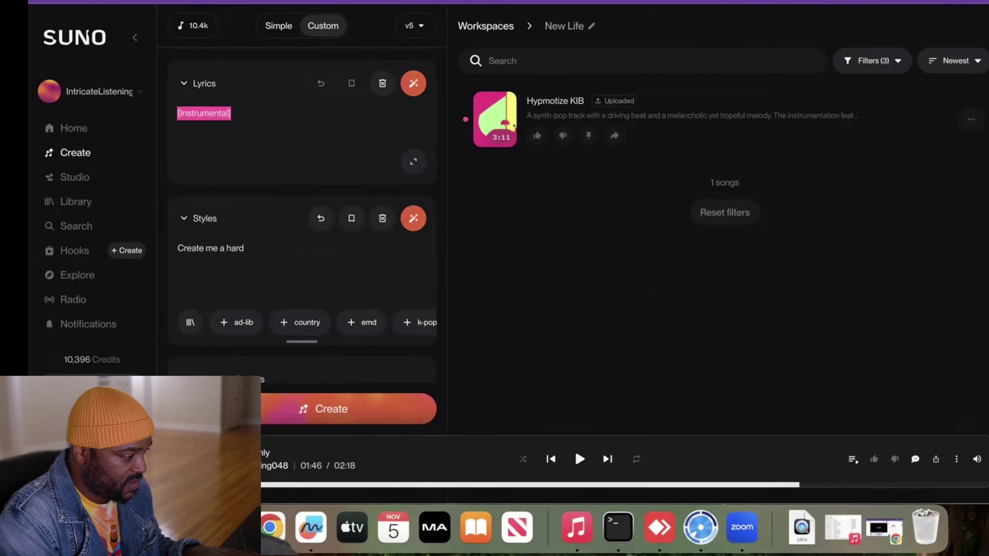
pyautogui.write('souther')
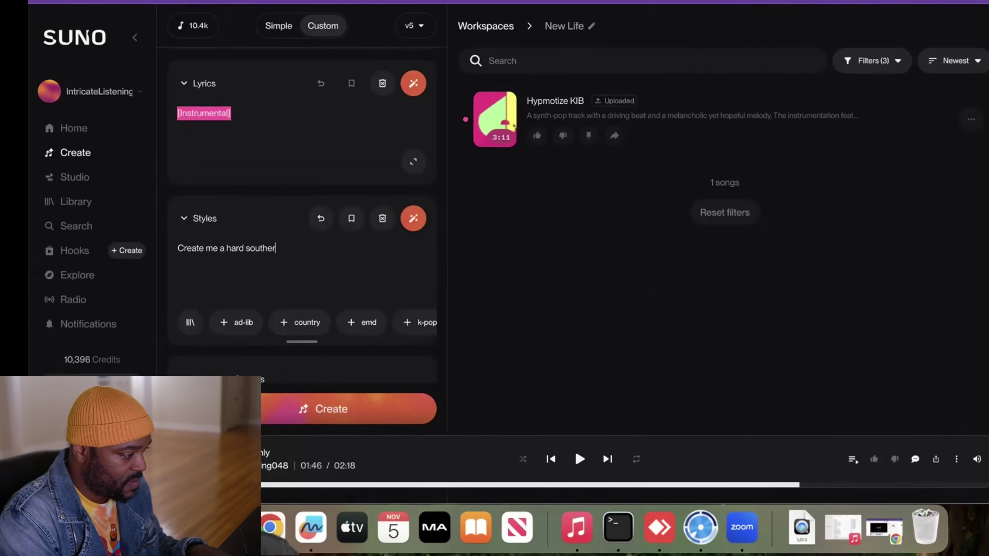
pyautogui.press('BackSpace')
pyautogui.press('BackSpace')
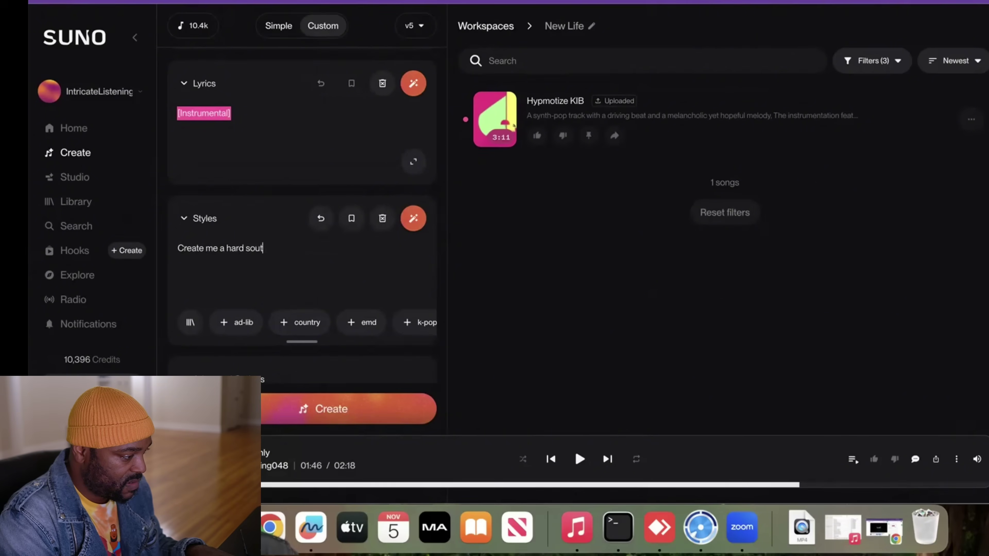
pyautogui.write('h trap')
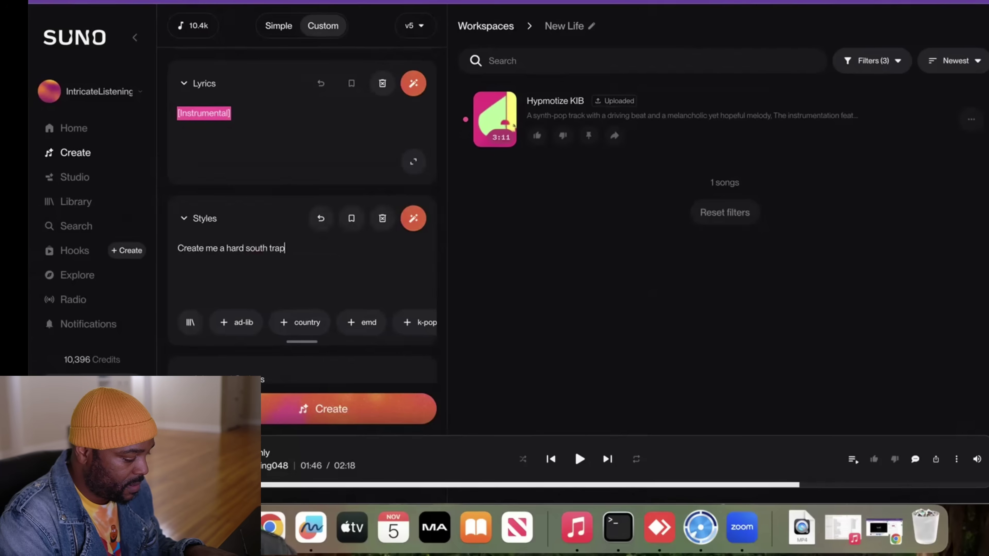
pyautogui.write(' beat ')
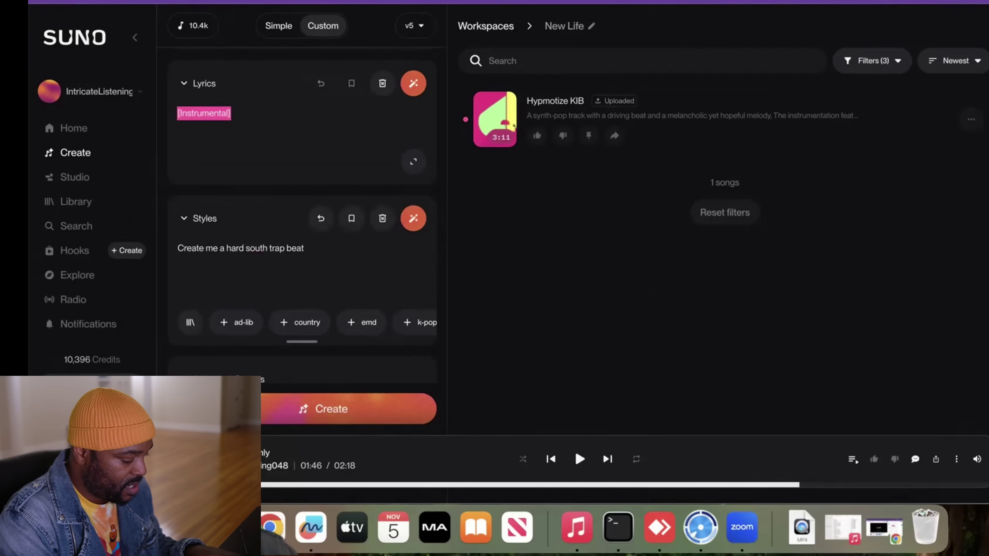
pyautogui.write('with ')
pyautogui.write('be')
pyautogui.press('BackSpace')
pyautogui.write('pa')
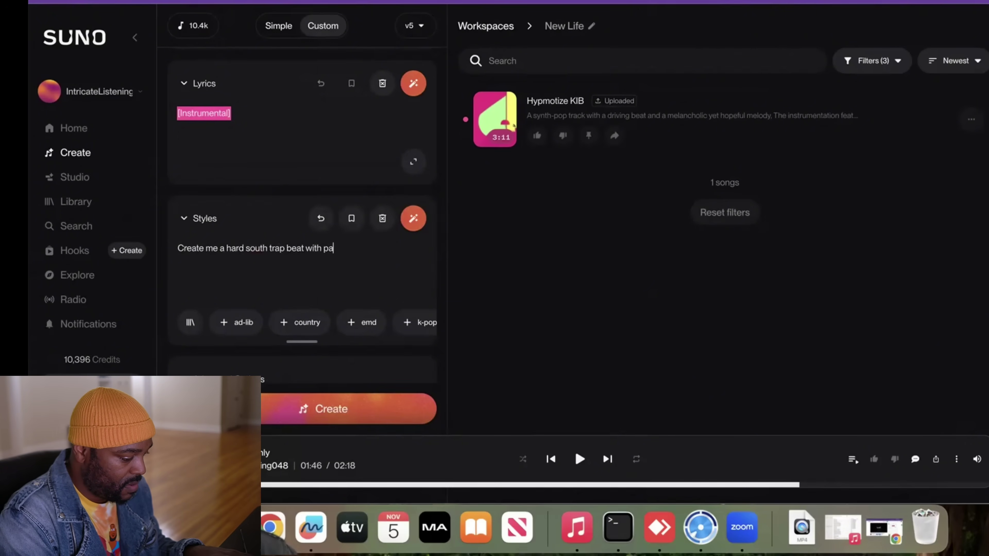
pyautogui.press('BackSpace')
pyautogui.write('ian')
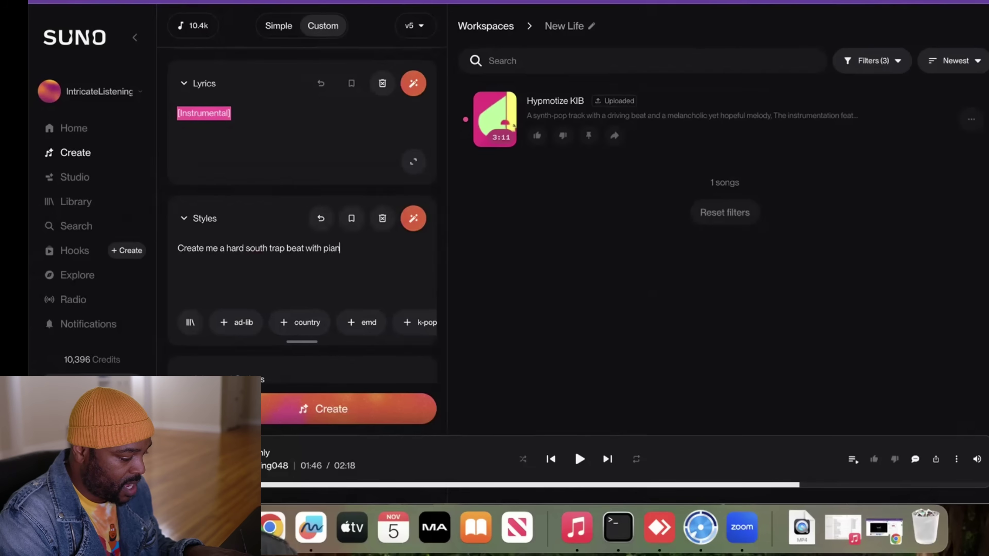
pyautogui.write('os and synths')
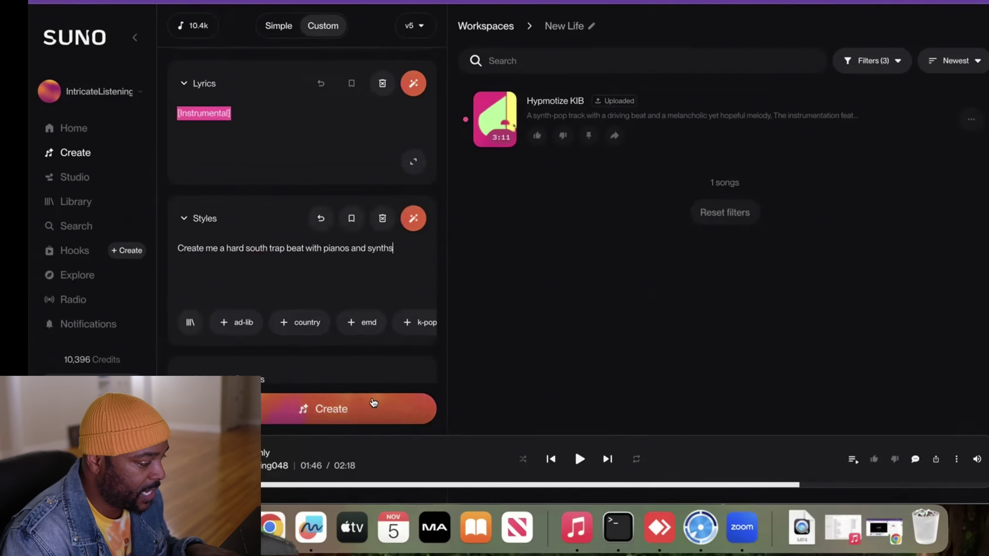
# - Generate two Hypmotize KIB covers from the trap prompt and play the first
pyautogui.click(353, 408)
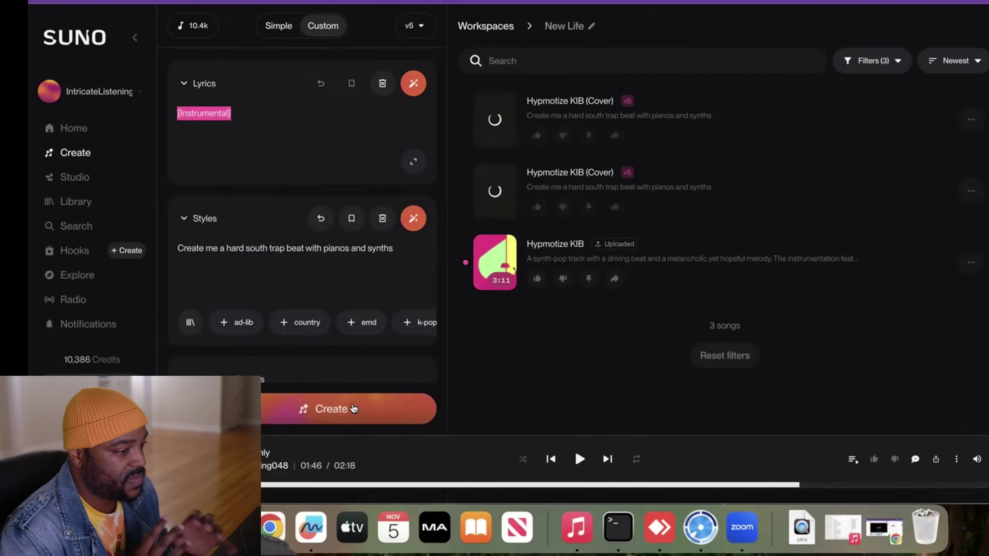
pyautogui.click(495, 119)
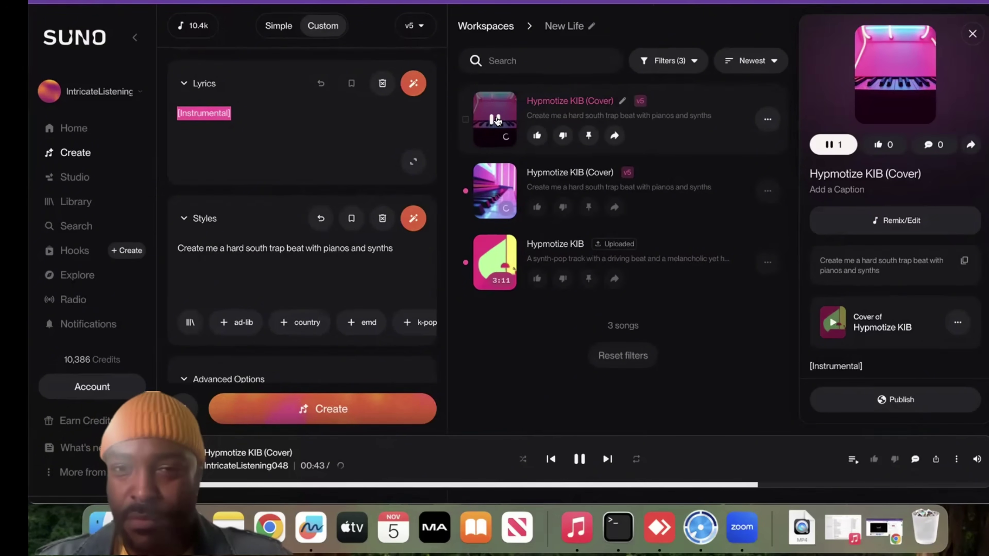
# - Pause the first cover, play the second 2:38 cover, and pause it at 00:57
pyautogui.click(495, 119)
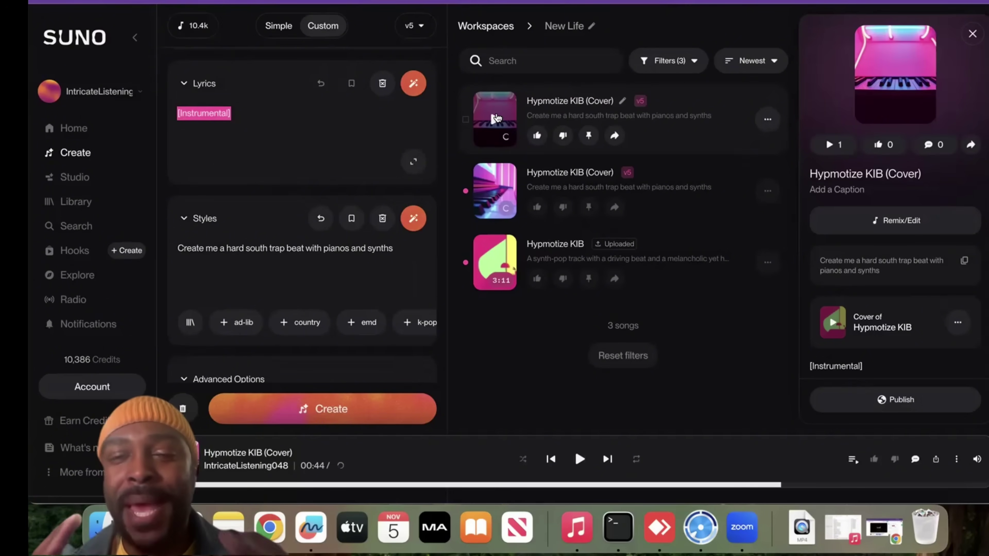
pyautogui.click(492, 191)
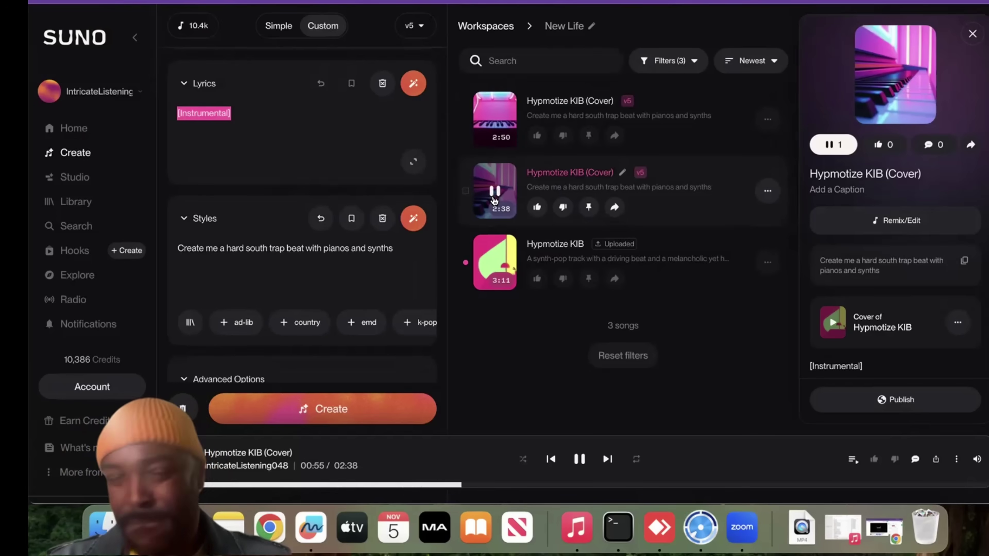
pyautogui.click(495, 191)
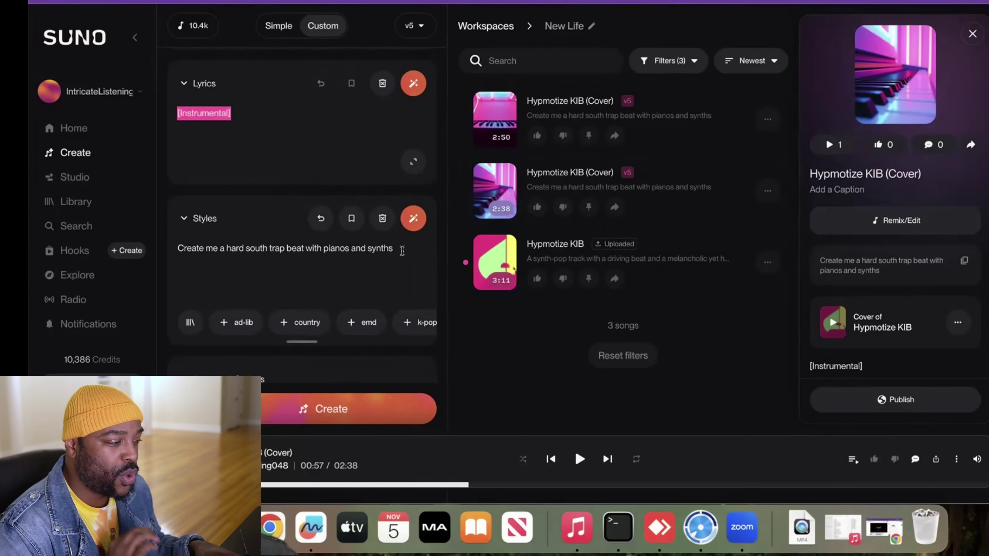
# - Insert 'ghetto gospel soul' after 'south' in the style prompt
pyautogui.moveTo(404, 249); pyautogui.dragTo(247, 248)
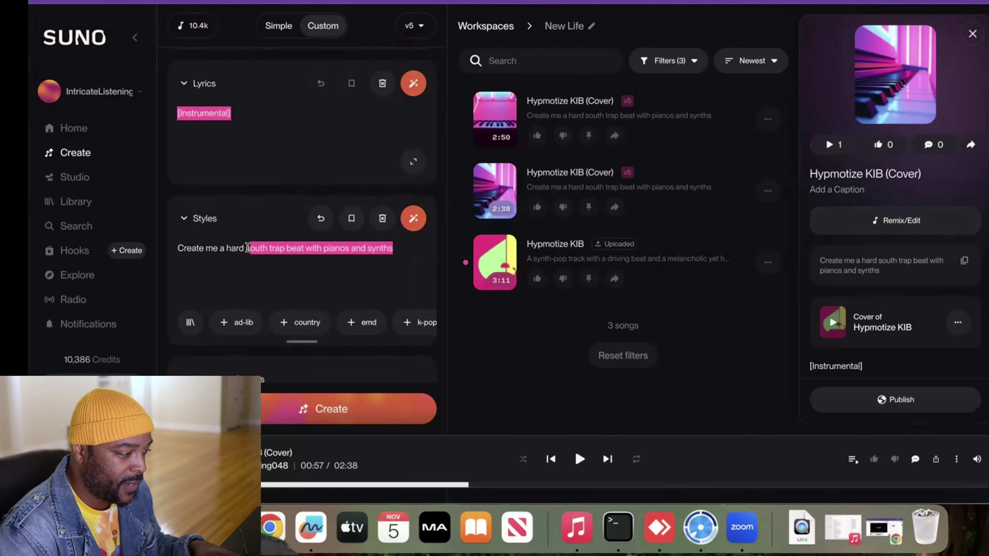
pyautogui.click(247, 248)
pyautogui.click(269, 247)
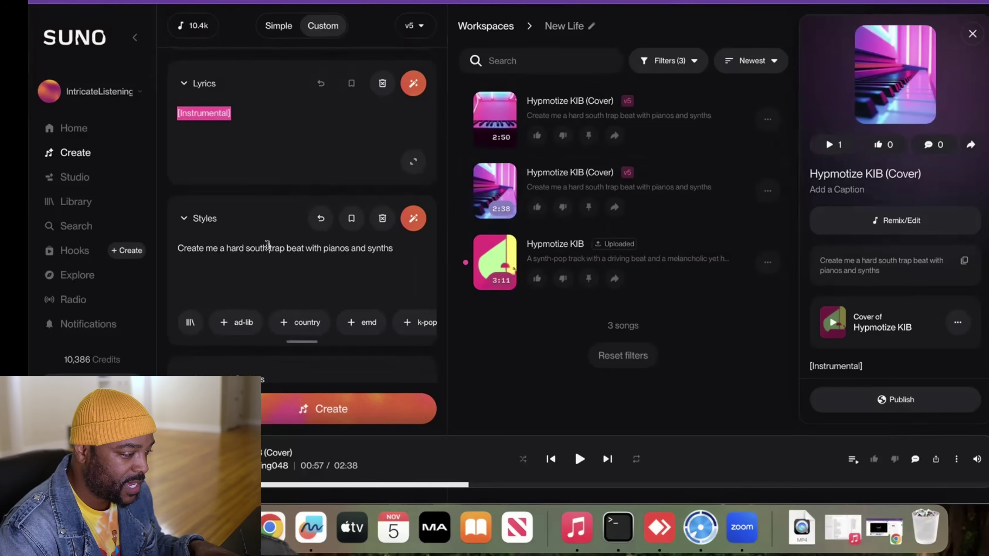
pyautogui.write('ghett')
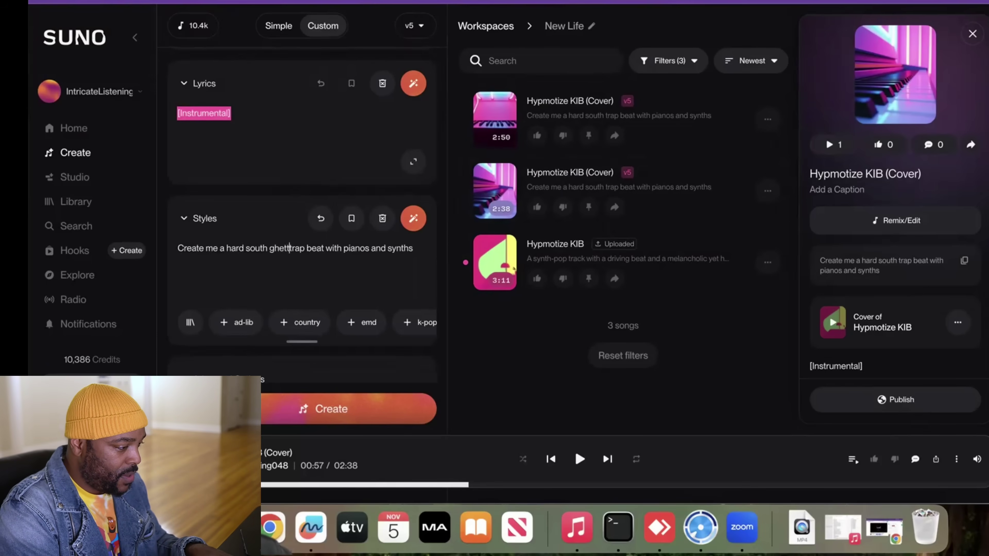
pyautogui.write('o g')
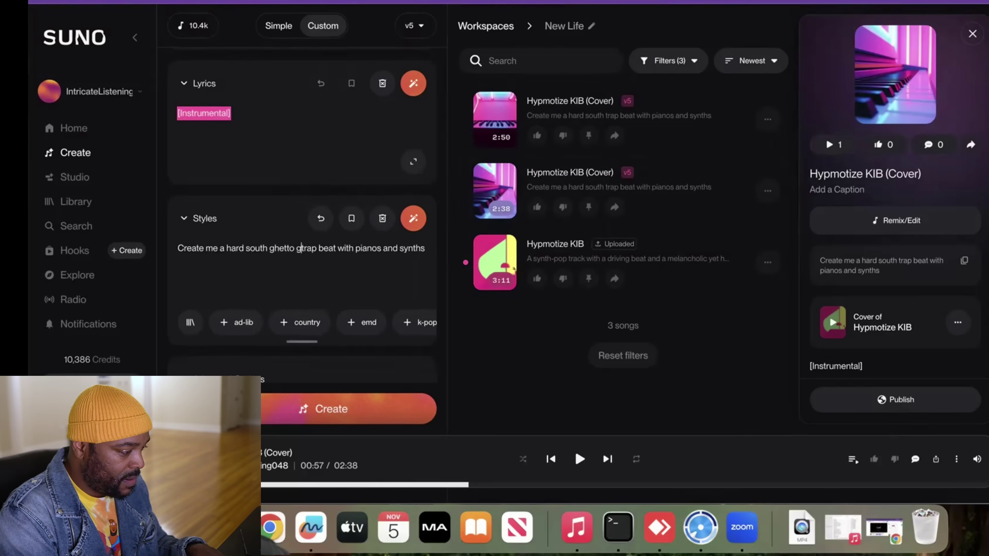
pyautogui.write('ose')
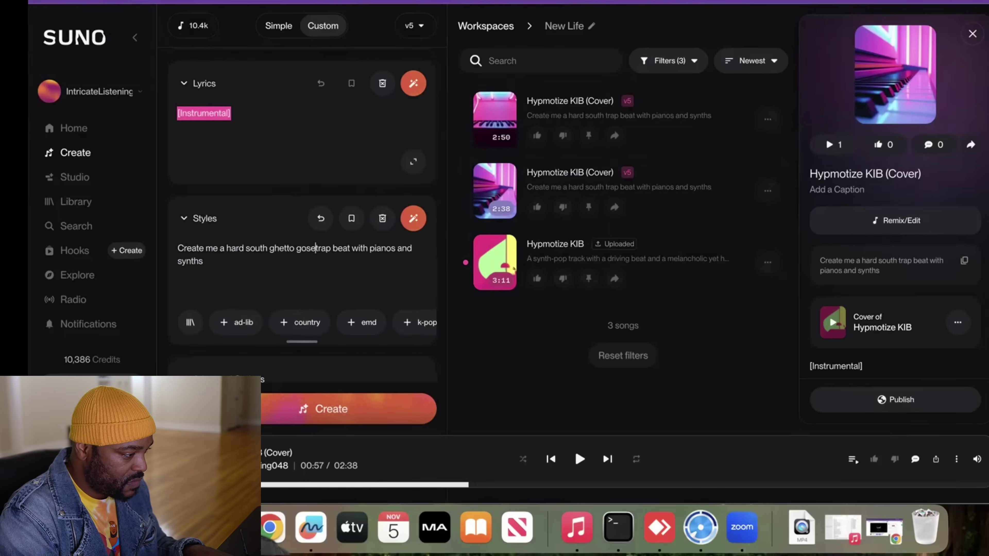
pyautogui.write('p')
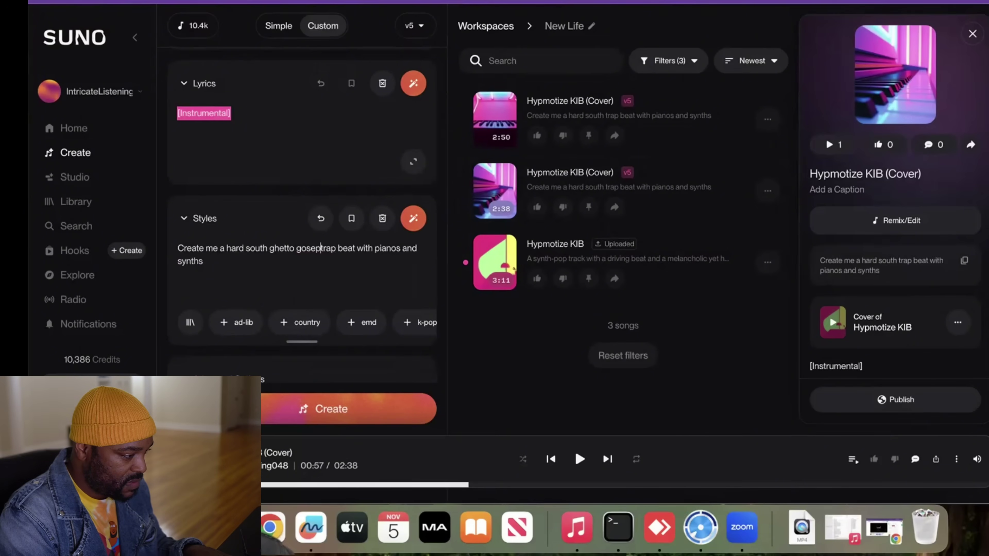
pyautogui.press('BackSpace')
pyautogui.press('BackSpace')
pyautogui.write('pel')
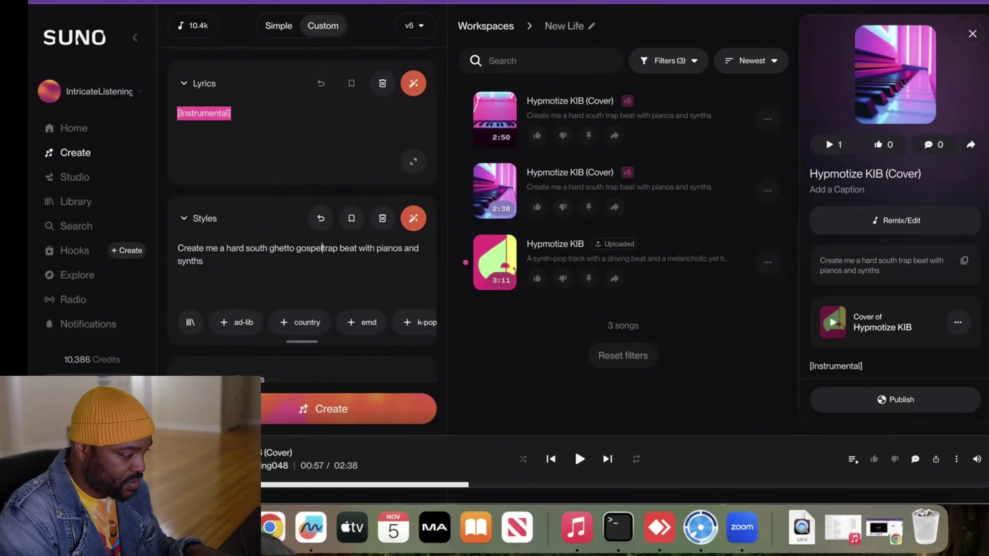
pyautogui.write(' soul')
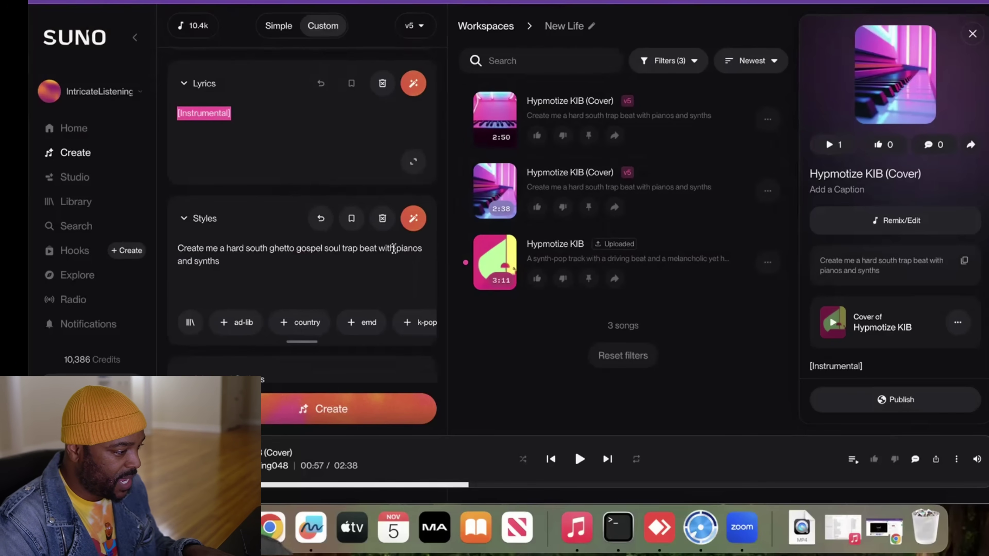
# - Change 'synths' to 'strings', add 'organs' after pianos, and generate the new covers
pyautogui.moveTo(221, 262); pyautogui.dragTo(192, 256)
pyautogui.write('string')
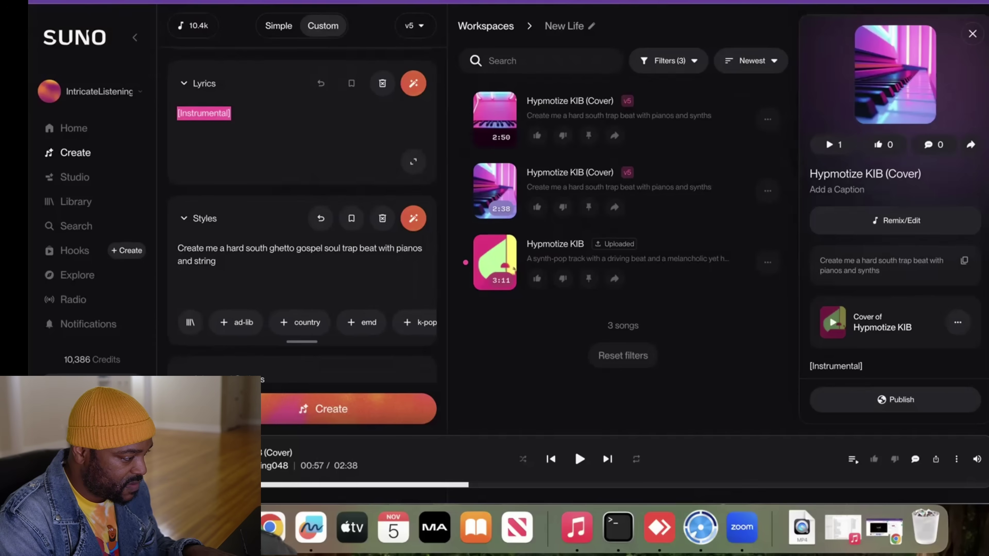
pyautogui.click(420, 247)
pyautogui.write(', organs')
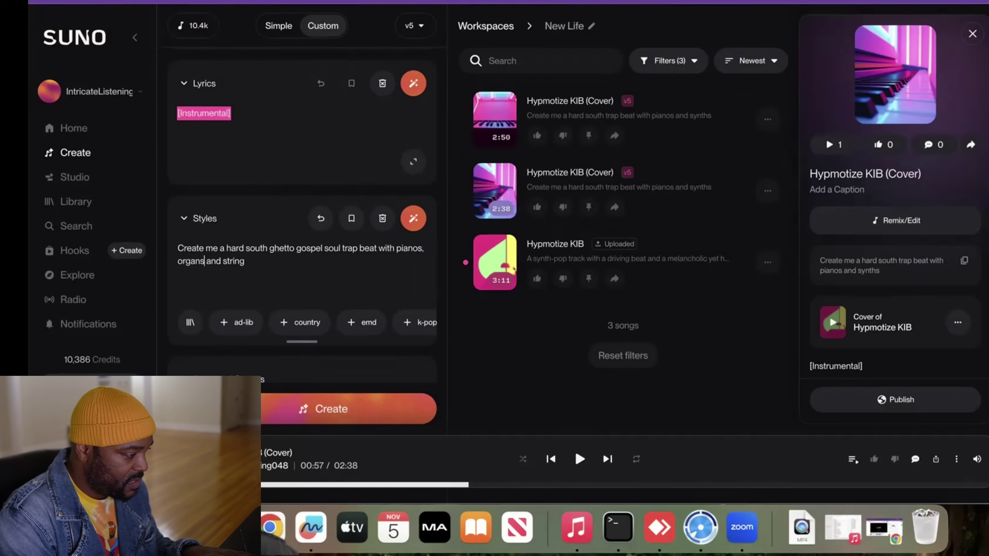
pyautogui.click(255, 261)
pyautogui.write('s')
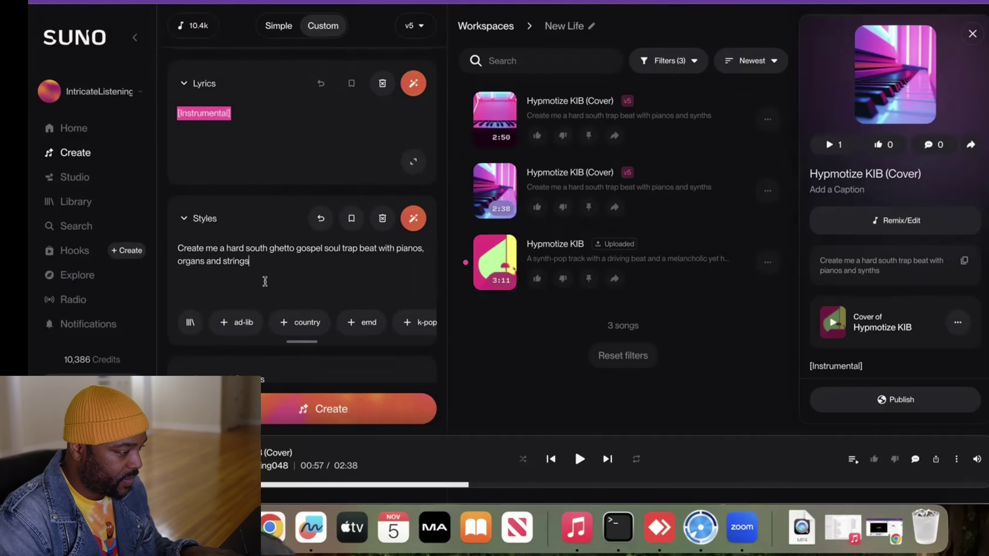
pyautogui.click(311, 399)
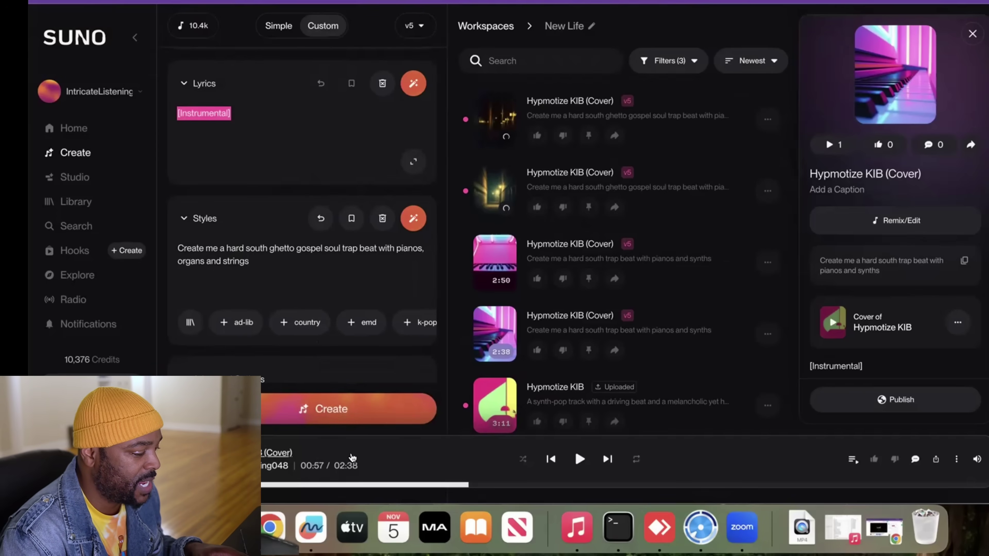
# - Play the original uploaded Hypmotize KIB beat
pyautogui.click(495, 406)
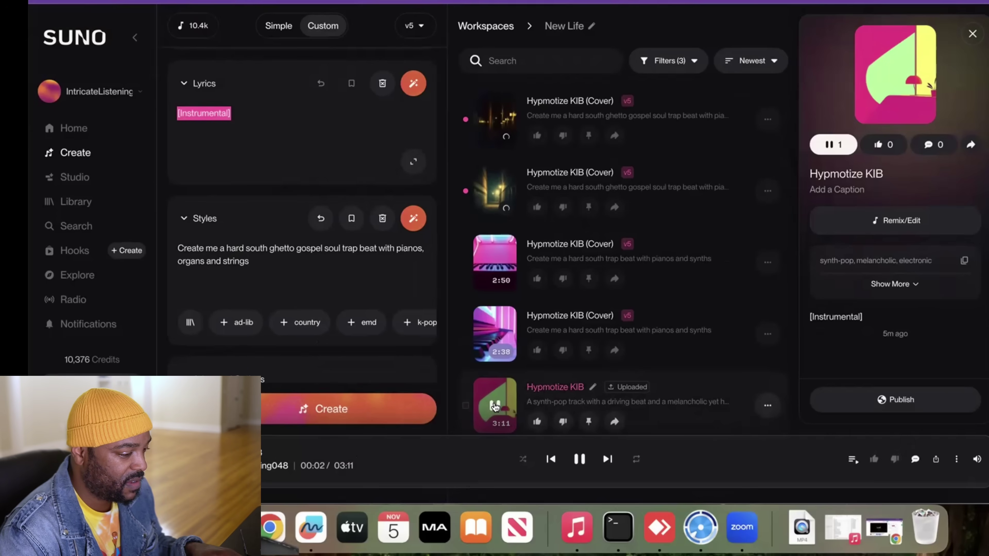
pyautogui.scroll(-2, 539, 331)
pyautogui.scroll(-1, 539, 331)
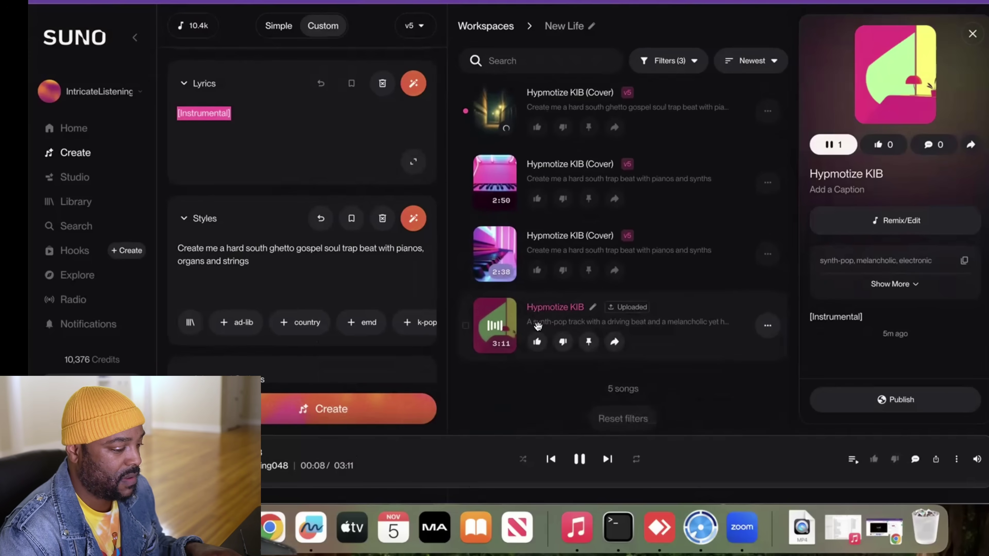
pyautogui.scroll(1, 538, 326)
pyautogui.scroll(1, 537, 327)
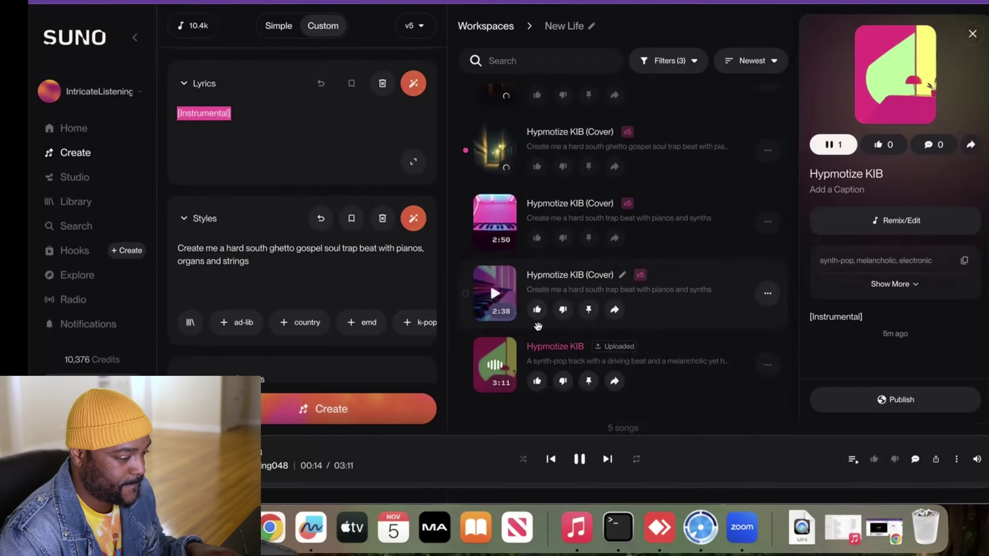
# - Pause the original beat and play the newest gospel soul trap cover
pyautogui.click(495, 365)
pyautogui.scroll(2, 502, 218)
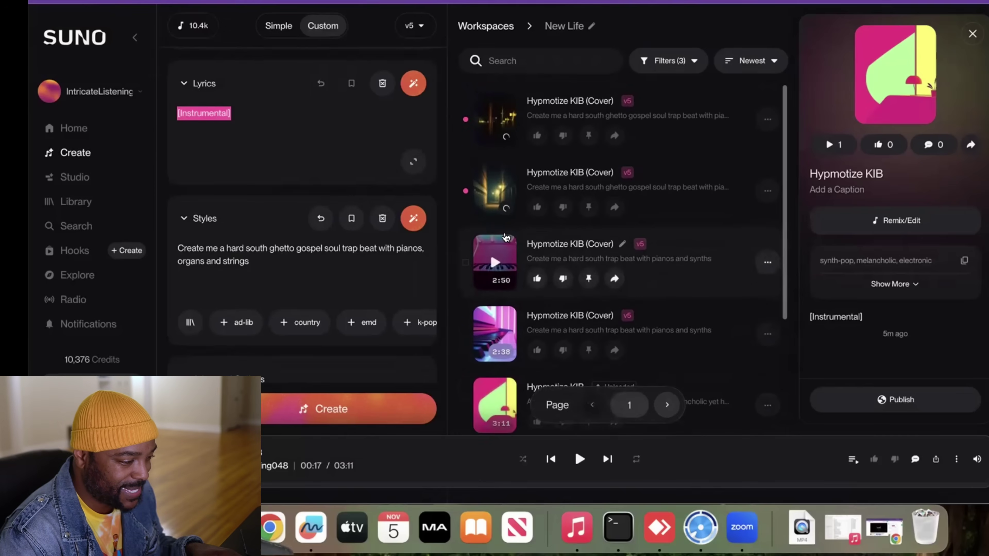
pyautogui.click(495, 119)
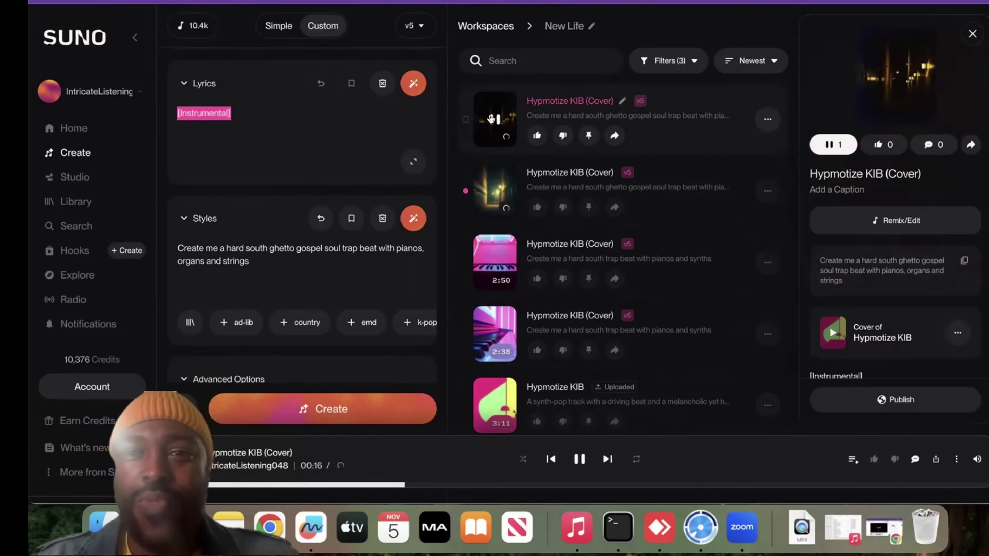
# - Stop the newest cover, then play and pause the second gospel soul cover
pyautogui.click(491, 119)
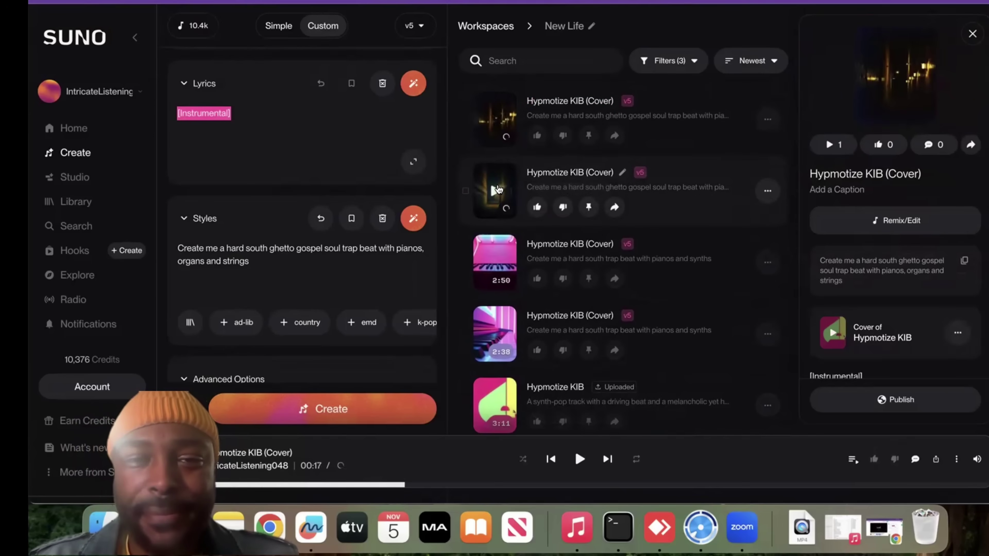
pyautogui.click(495, 190)
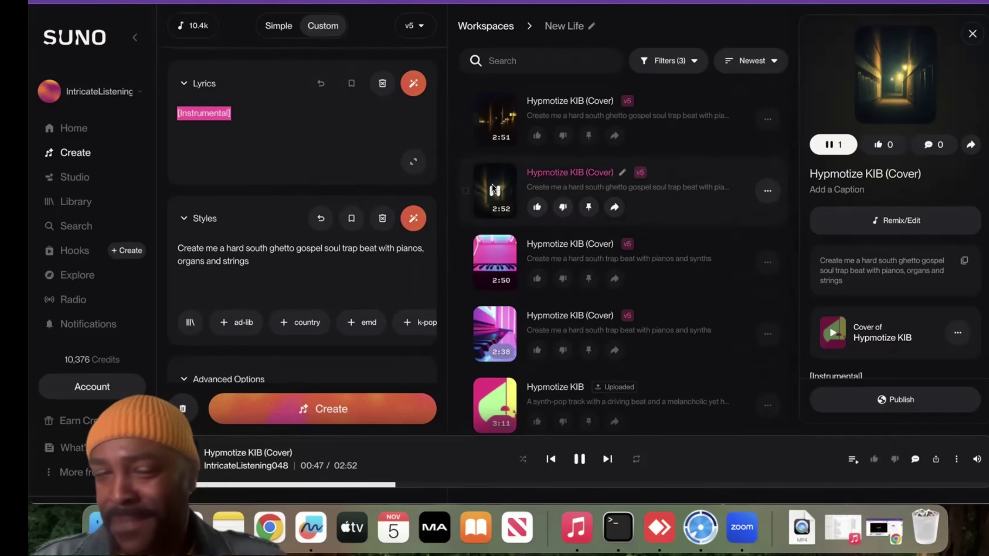
pyautogui.click(494, 190)
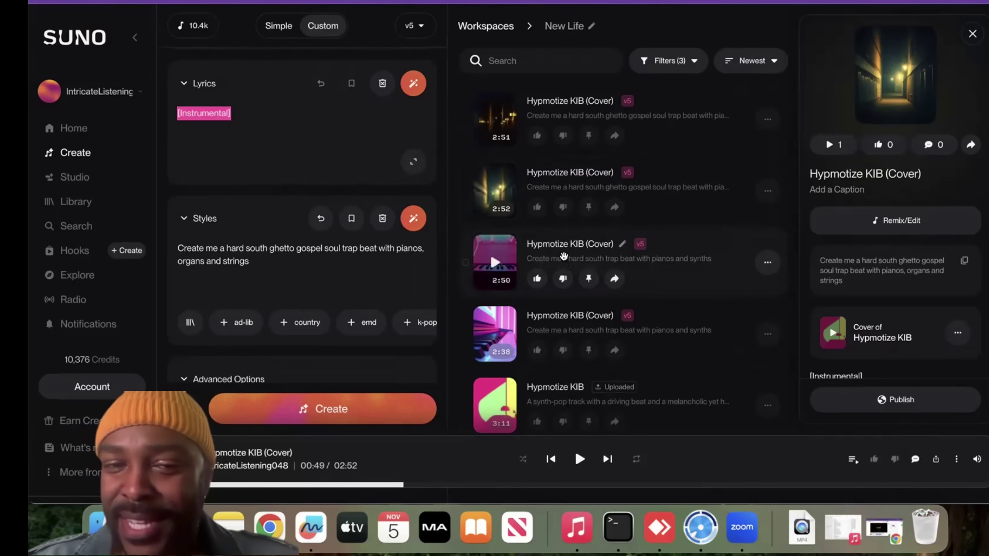
# - Play the earlier 2:38 hard south trap cover, then pause it
pyautogui.scroll(-3, 564, 257)
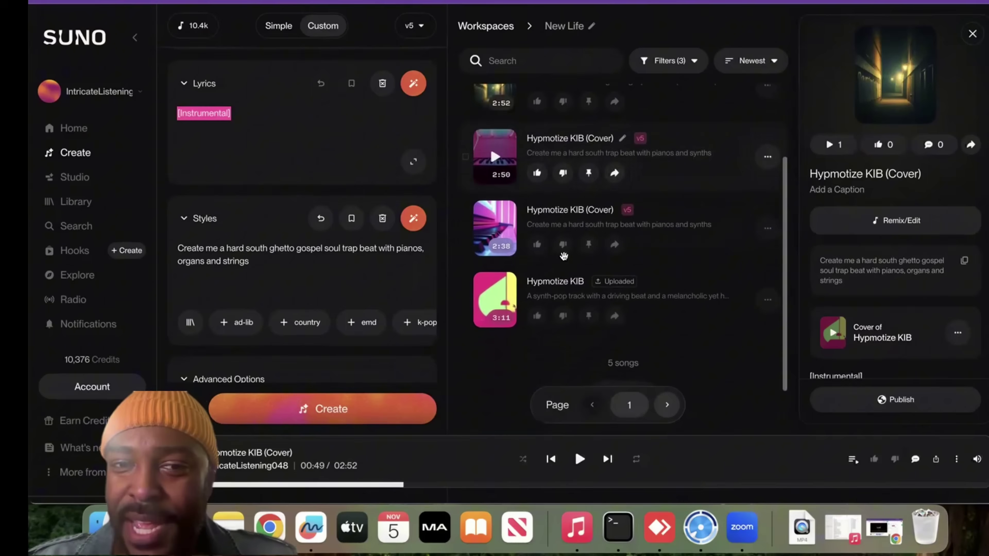
pyautogui.click(497, 230)
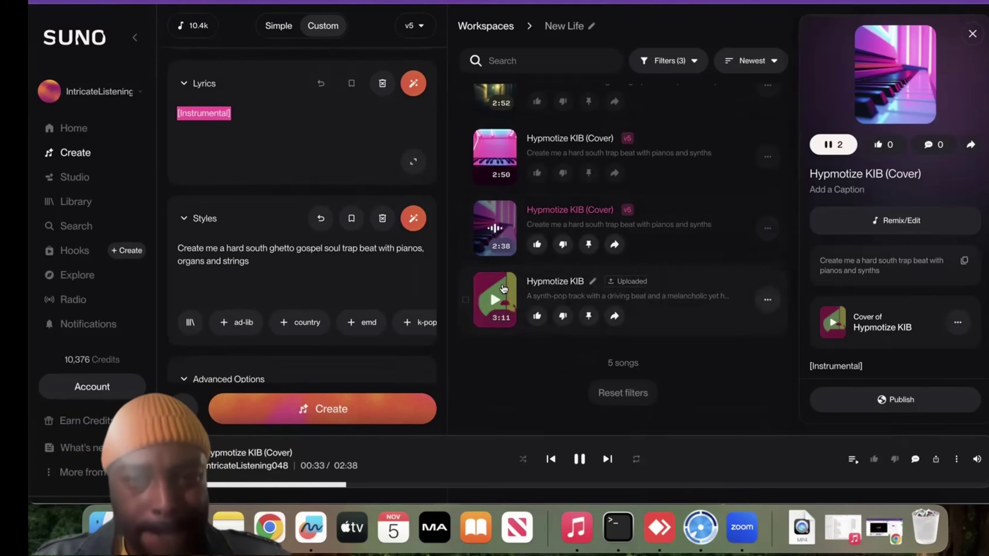
pyautogui.click(495, 229)
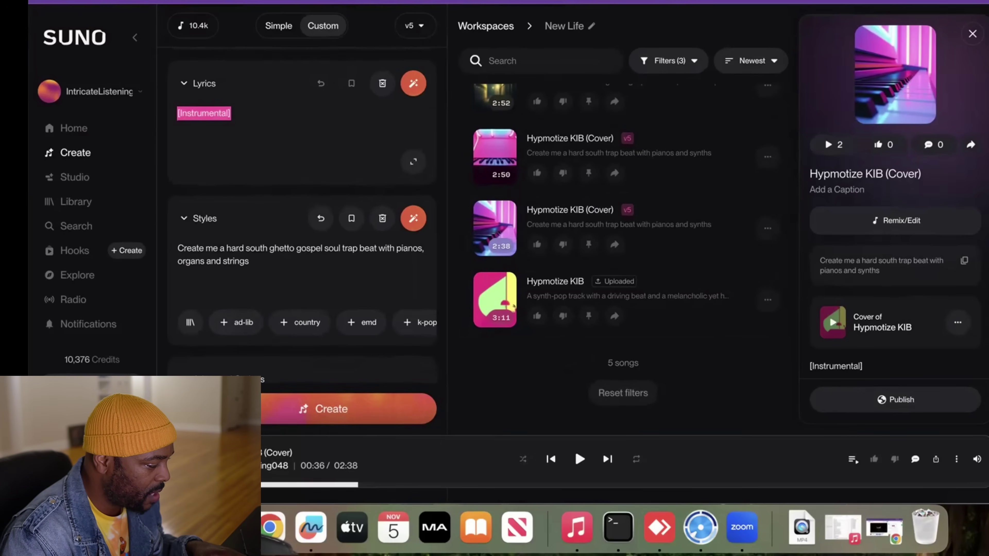
# - Preview beats in the upload file picker, then upload 01 Cheater MIX.mp3
pyautogui.scroll(5, 251, 179)
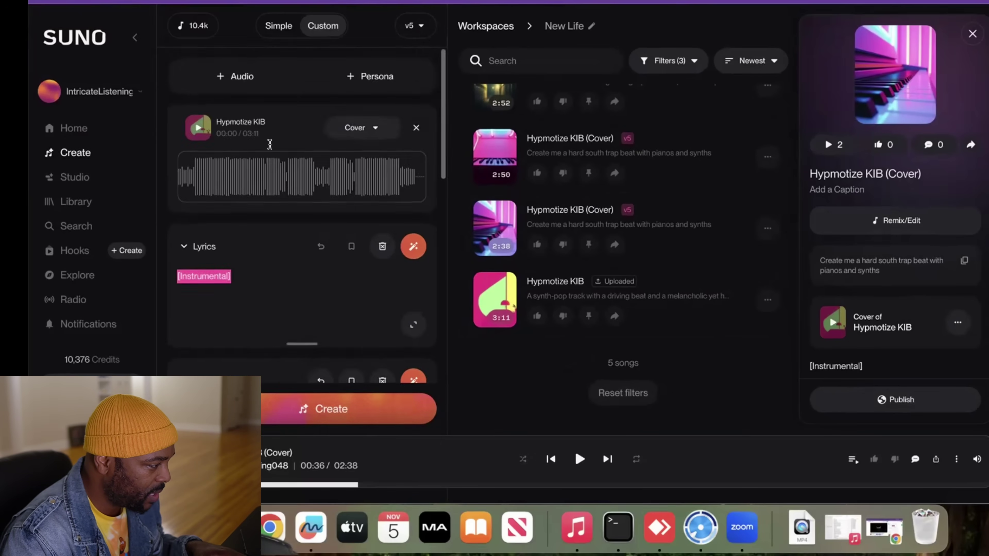
pyautogui.click(244, 75)
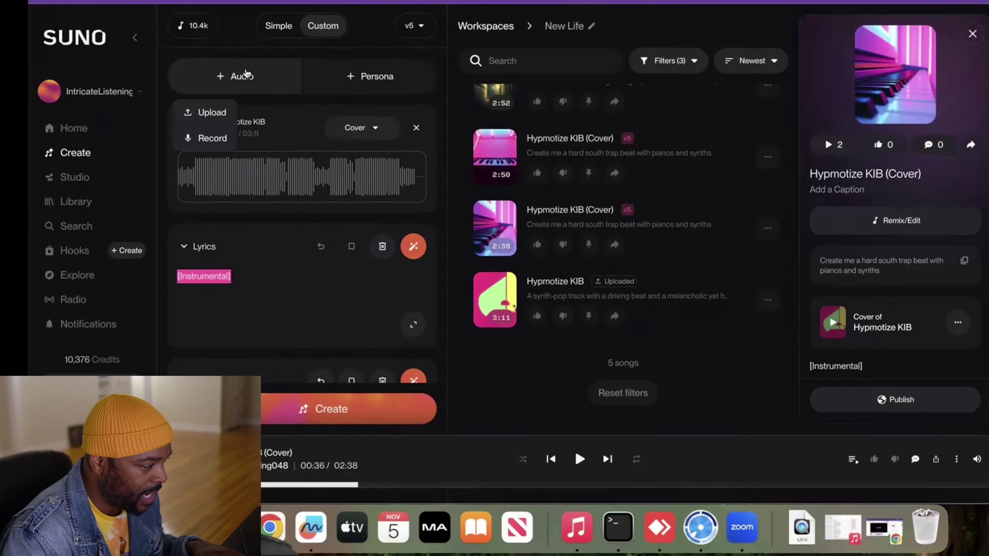
pyautogui.click(216, 112)
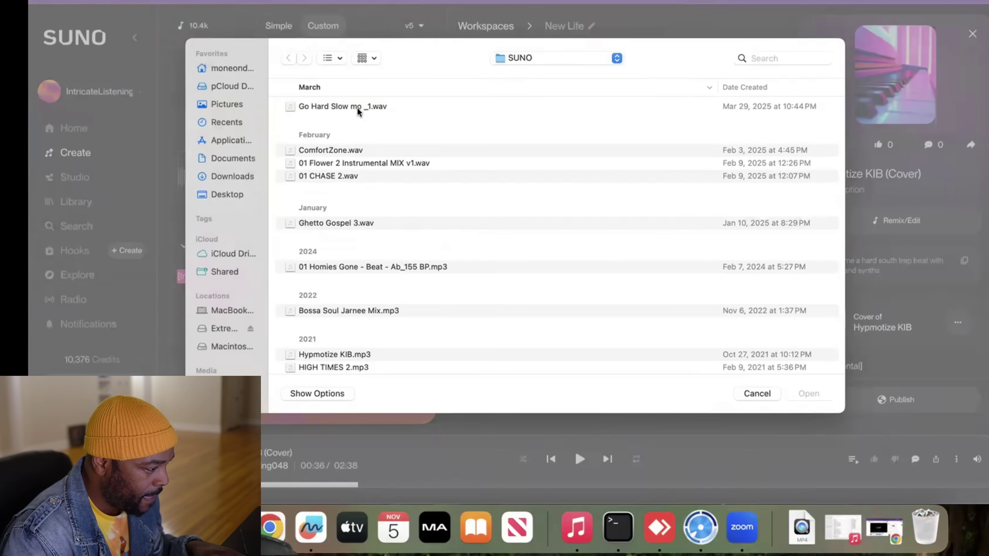
pyautogui.click(357, 106)
pyautogui.press('space')
pyautogui.hotkey('alt', 'Down')
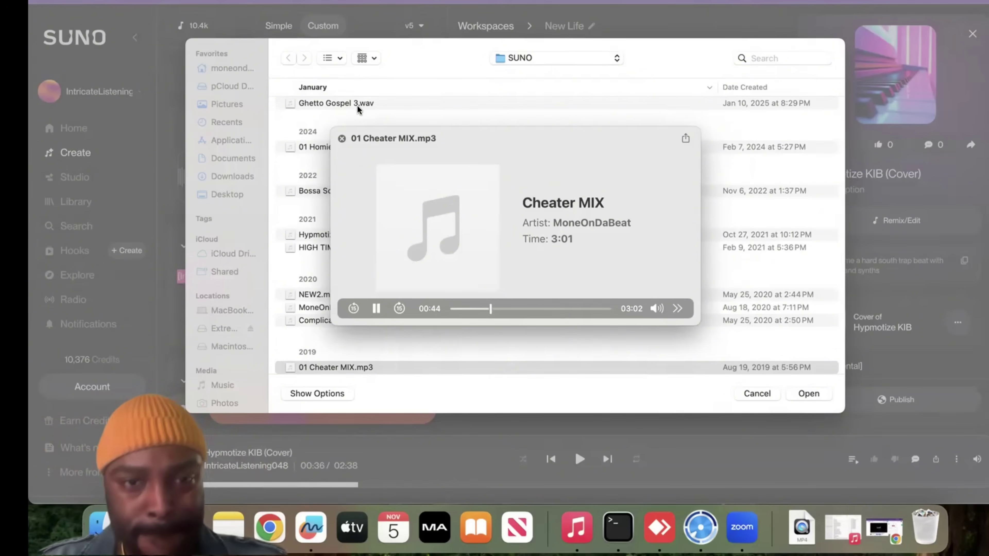
pyautogui.press('space')
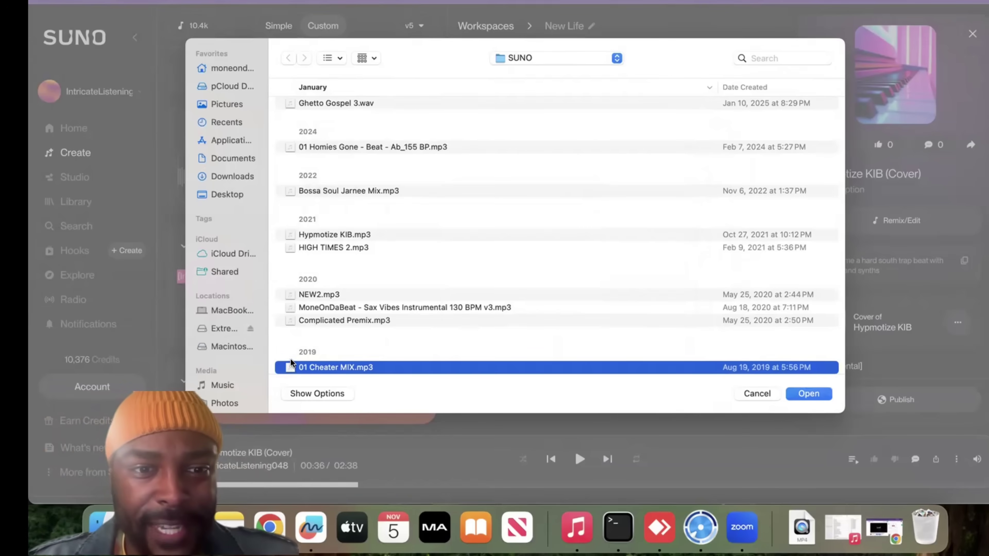
pyautogui.doubleClick(290, 368)
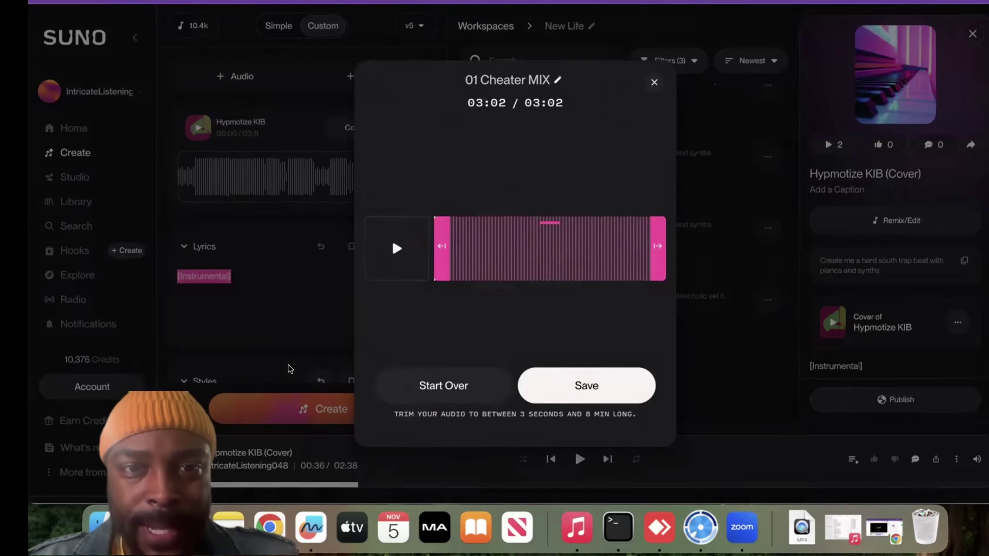
# - Save the full 03:02 clip and create covers from its auto-filled electronic-drum style description
pyautogui.click(612, 387)
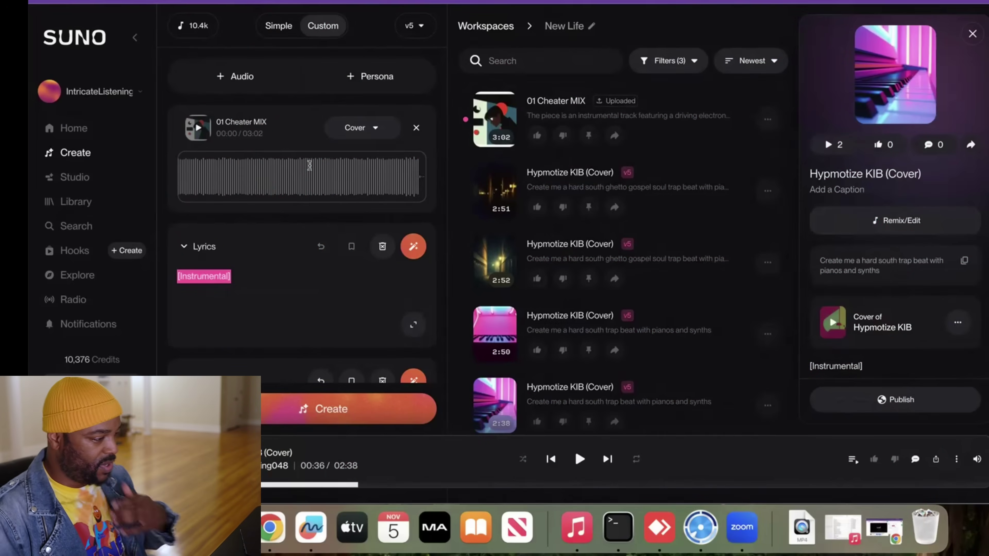
pyautogui.scroll(-5, 308, 163)
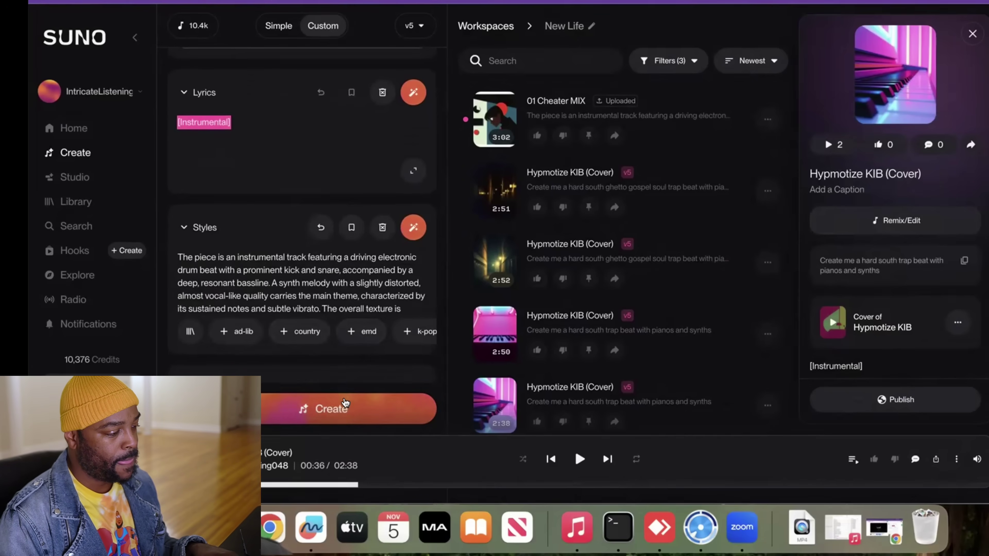
pyautogui.scroll(1, 243, 293)
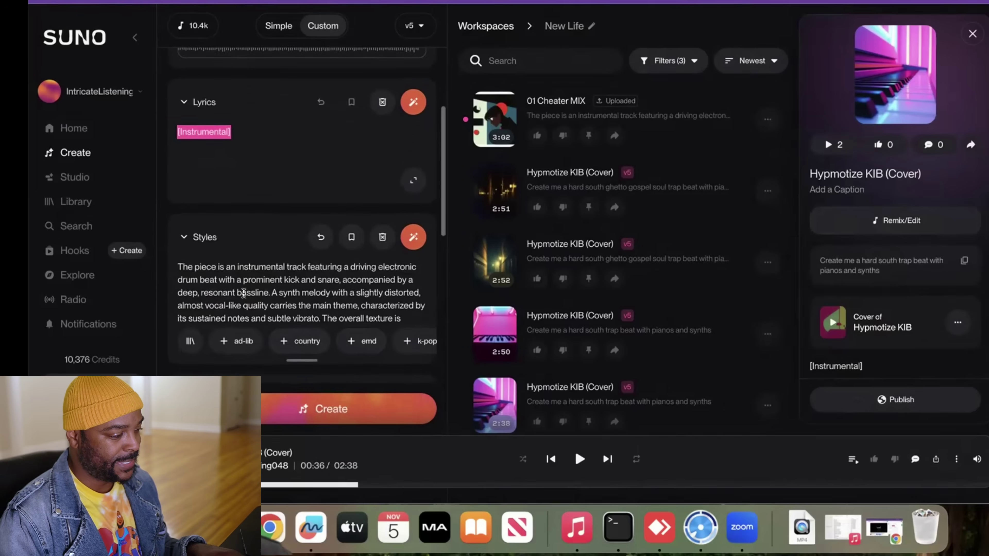
pyautogui.scroll(1, 243, 292)
pyautogui.moveTo(177, 280); pyautogui.dragTo(397, 302)
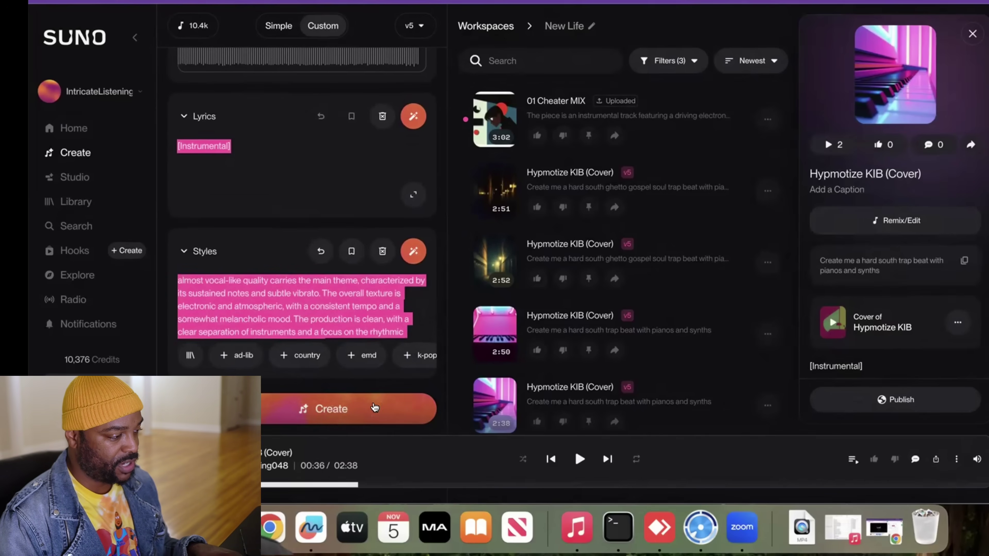
pyautogui.click(375, 407)
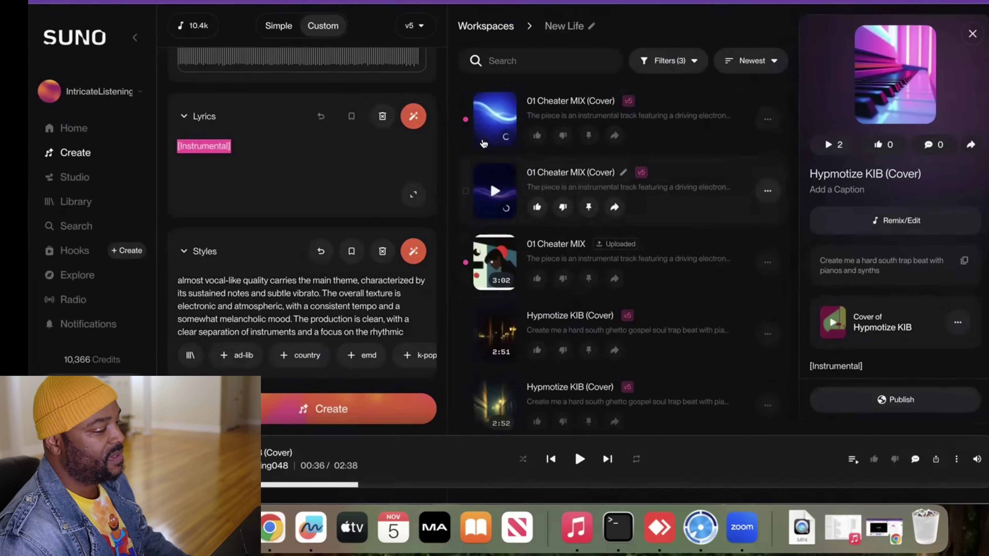
# - Play and pause each of the two new 01 Cheater MIX covers in turn
pyautogui.click(495, 119)
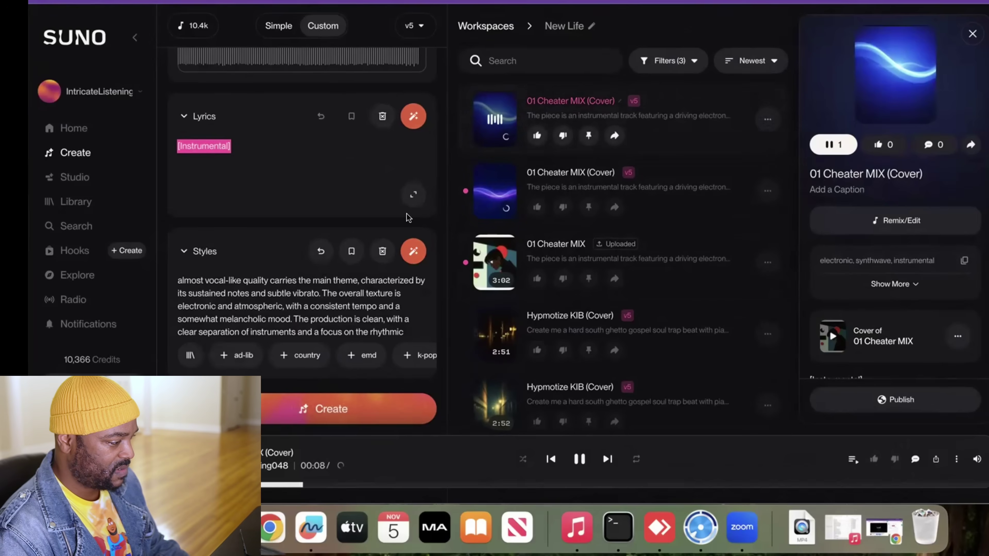
pyautogui.scroll(3, 382, 288)
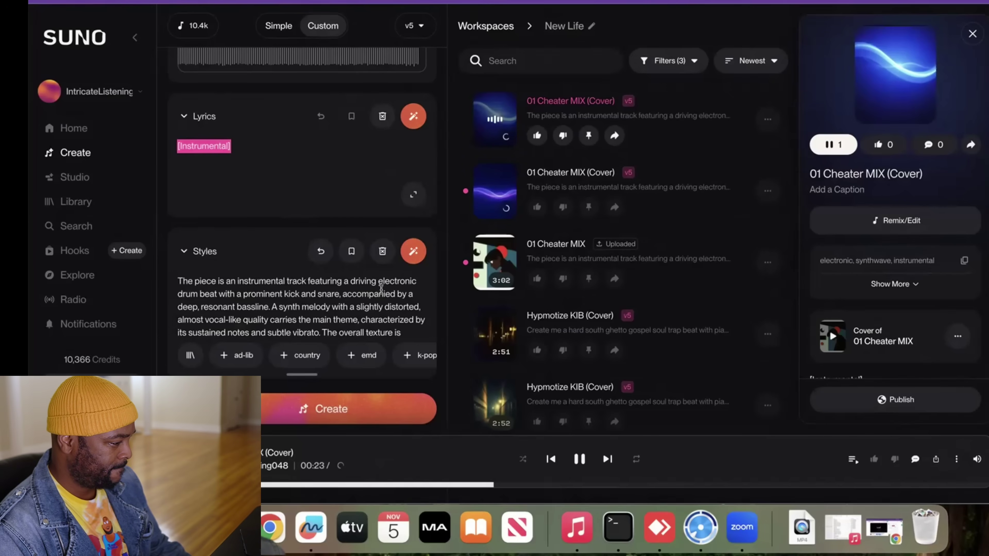
pyautogui.click(494, 119)
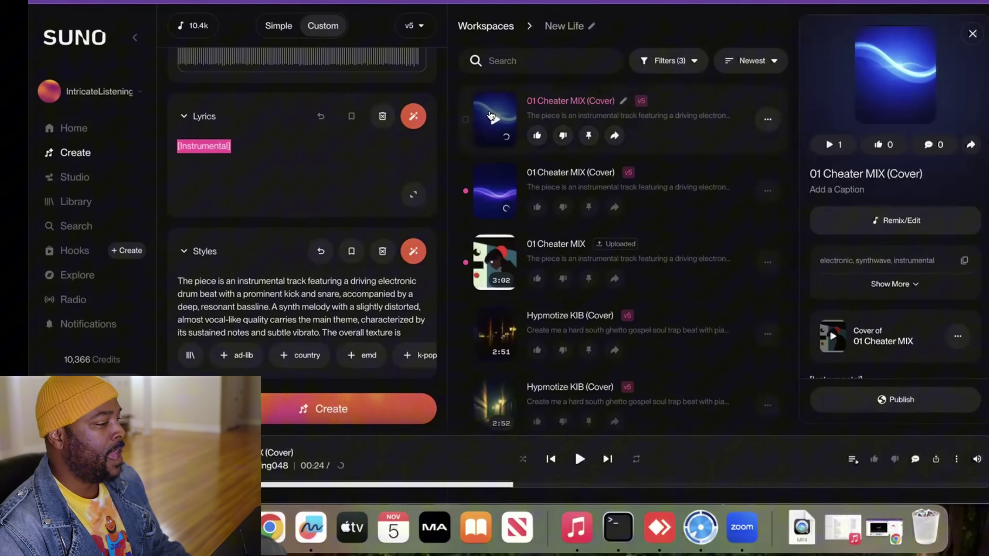
pyautogui.click(495, 191)
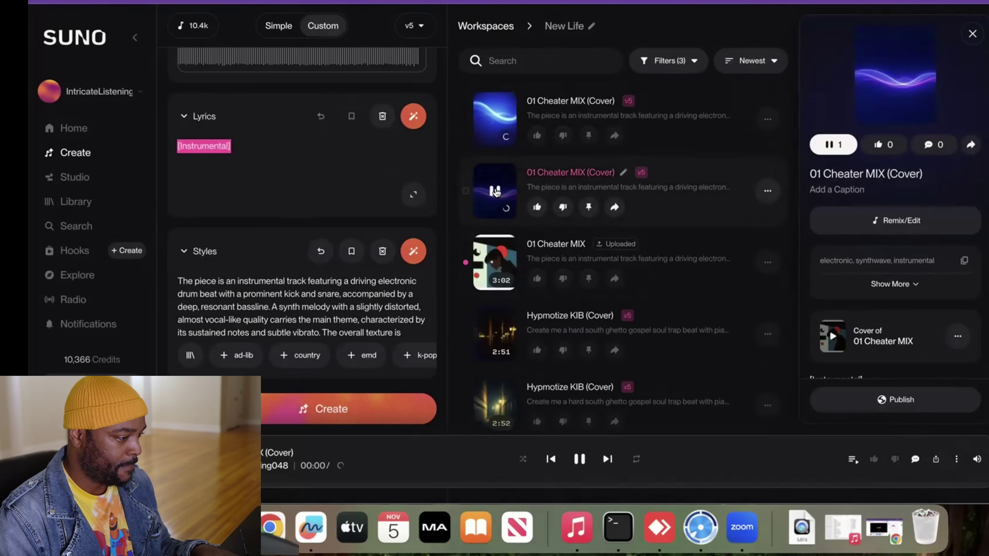
pyautogui.click(495, 190)
pyautogui.scroll(-3, 374, 286)
pyautogui.scroll(2, 373, 287)
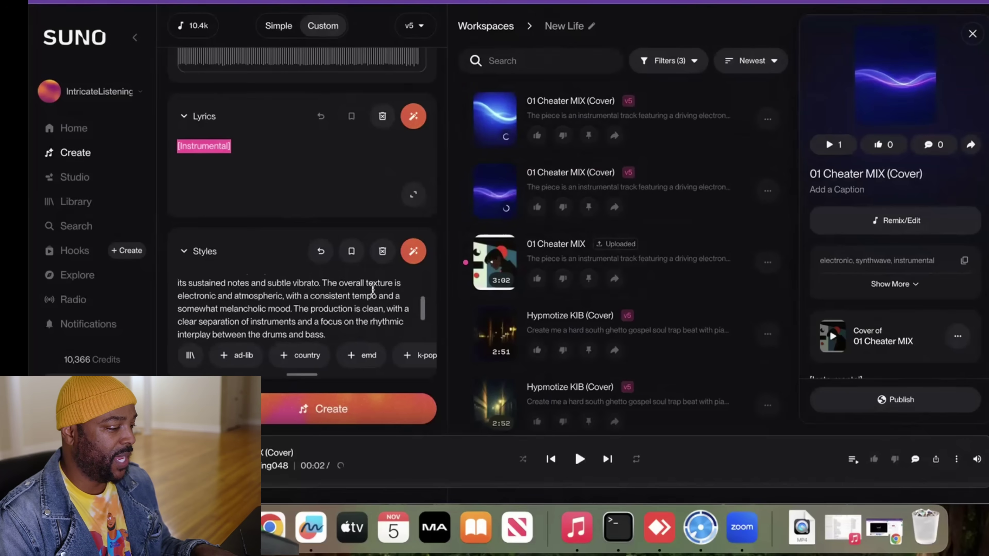
# - Replace the Styles text with 'create a dope skip hiphop beat with sythnths and leads'
pyautogui.tripleClick(335, 331)
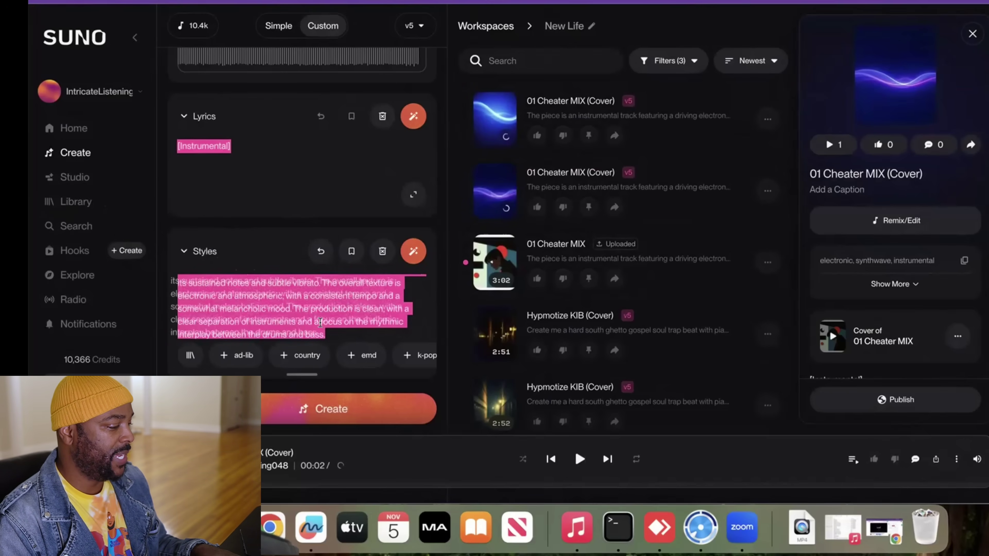
pyautogui.scroll(3, 345, 311)
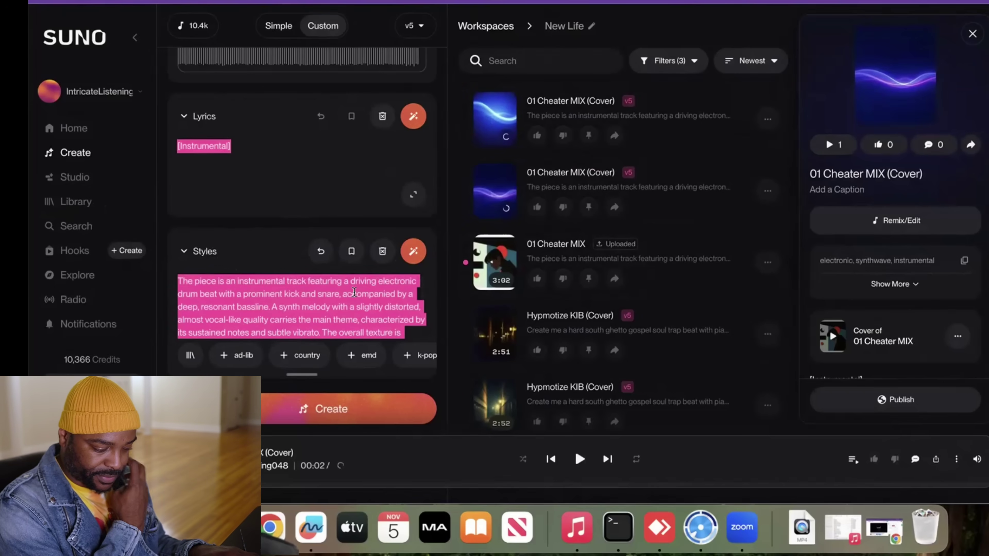
pyautogui.press('BackSpace')
pyautogui.write('create a')
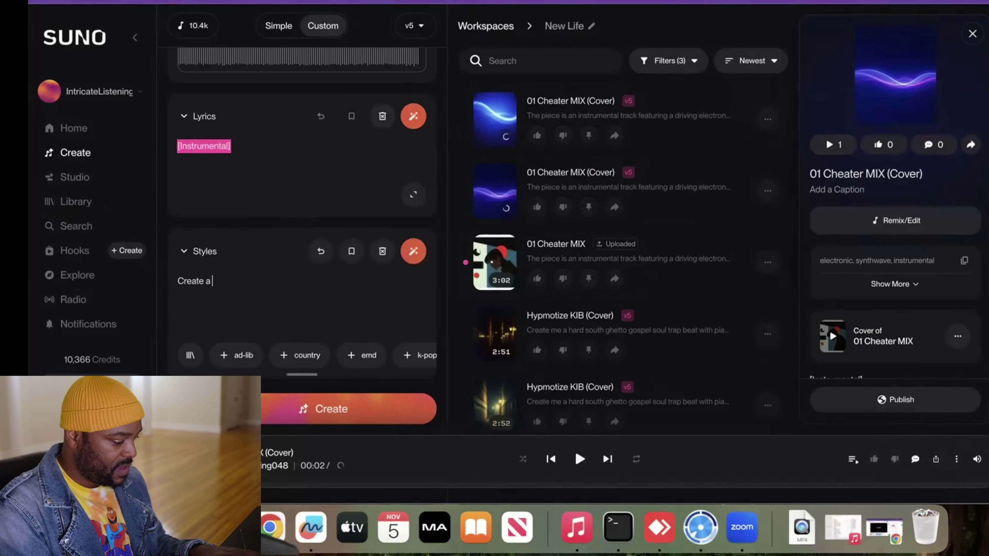
pyautogui.write(' dope')
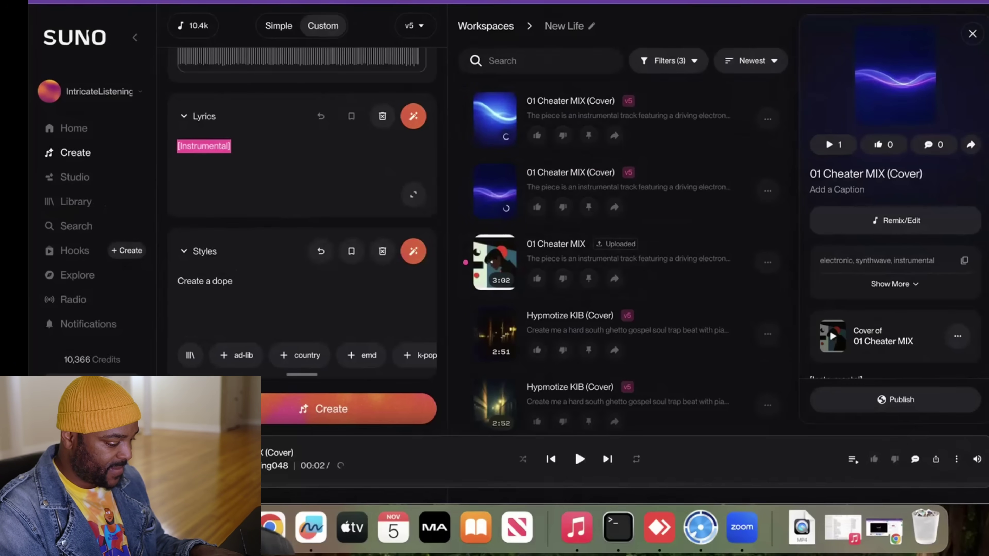
pyautogui.write(' ski')
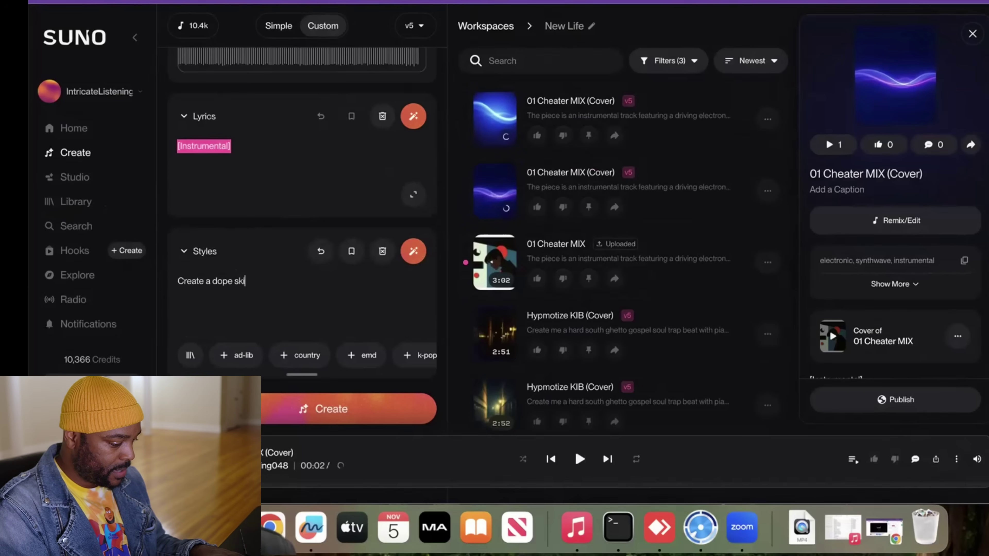
pyautogui.write('p hiphop ')
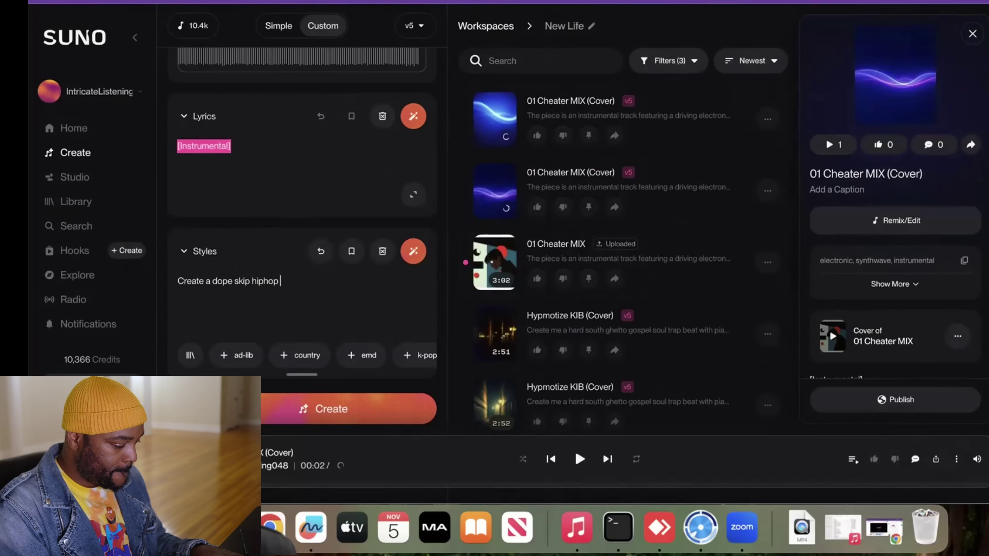
pyautogui.write('beat')
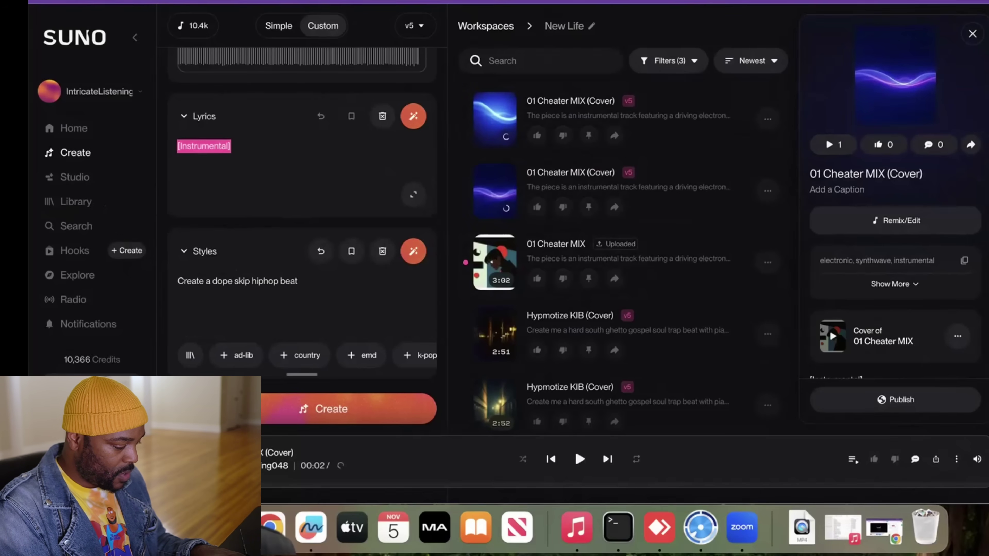
pyautogui.write(' with ')
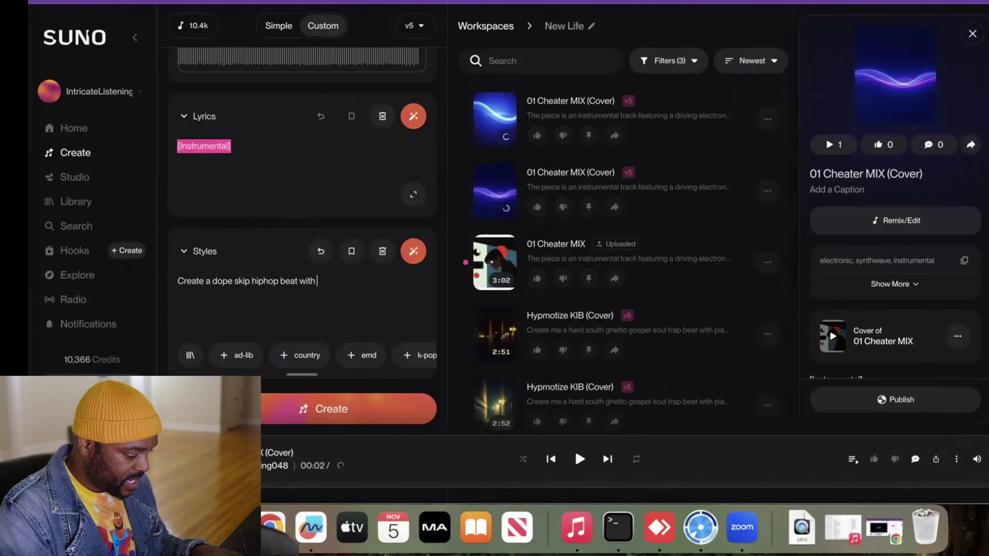
pyautogui.write('syth')
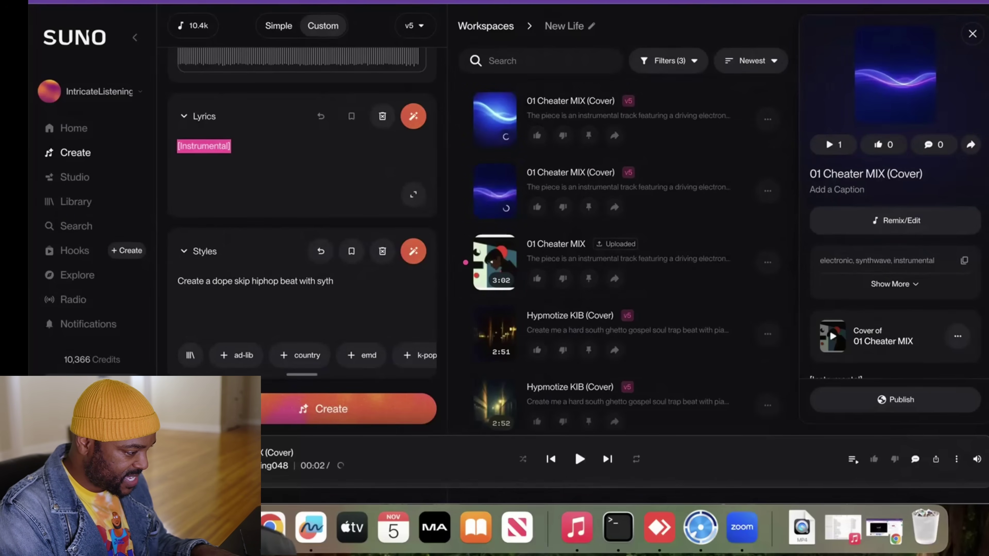
pyautogui.write('nths and ')
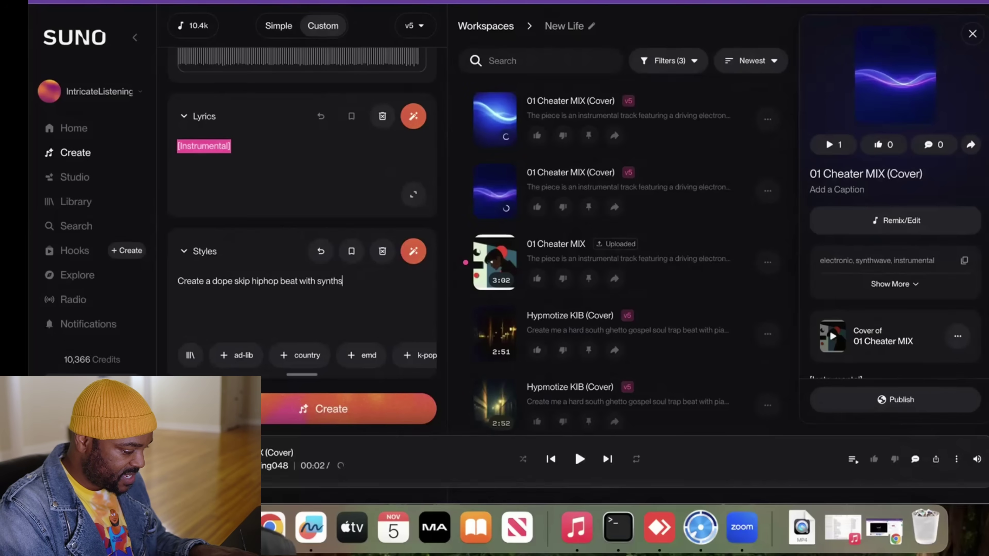
pyautogui.write('leads')
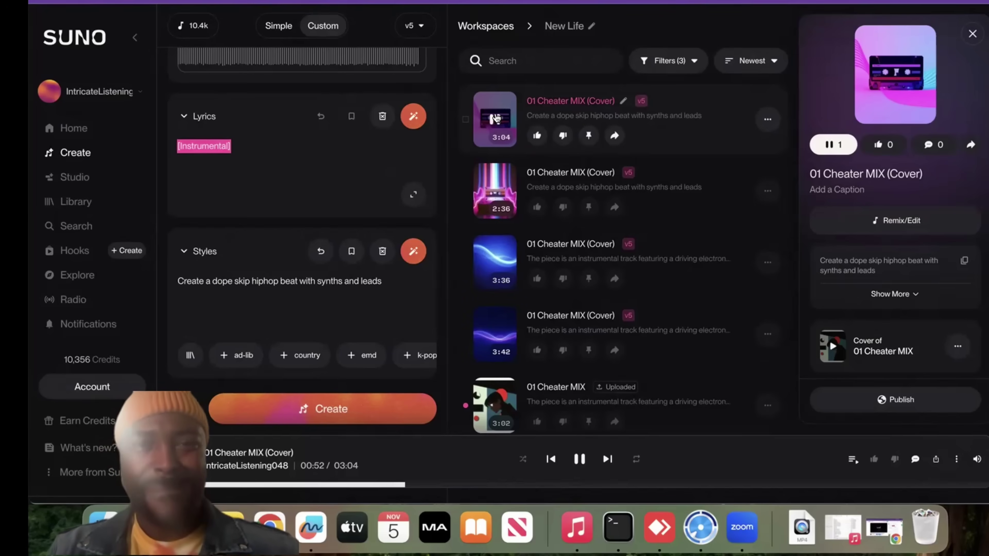
# - Pause the playing 3:04 cover and start editing the Styles prompt after 'skip'
pyautogui.click(495, 118)
pyautogui.click(251, 281)
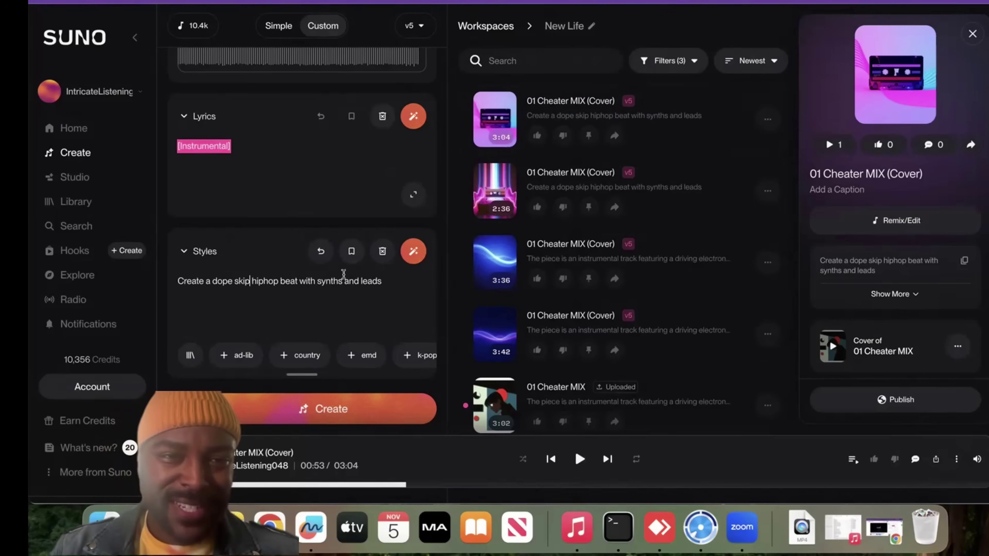